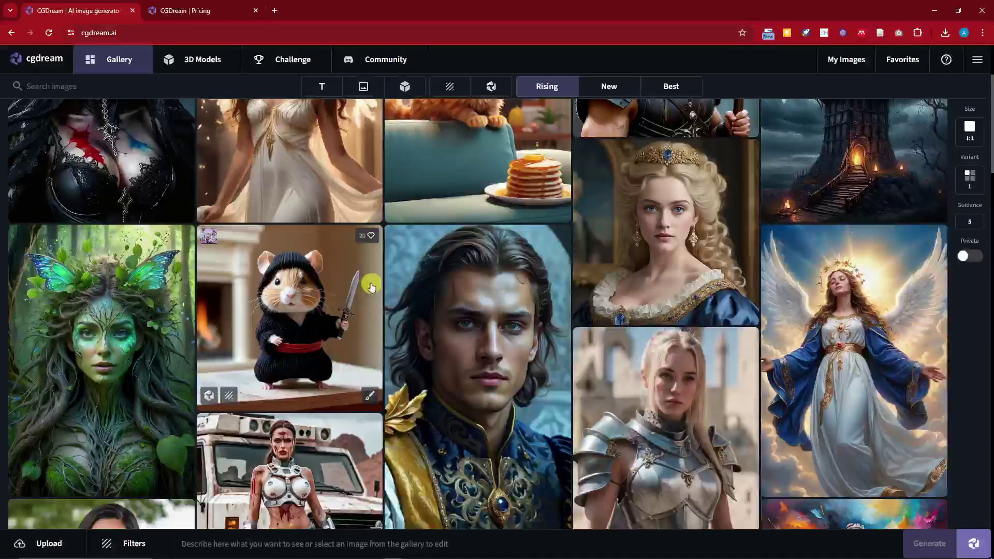
# Scroll down and back up through the CGDream Gallery of AI-generated images.
pyautogui.scroll(-8, 373, 286)
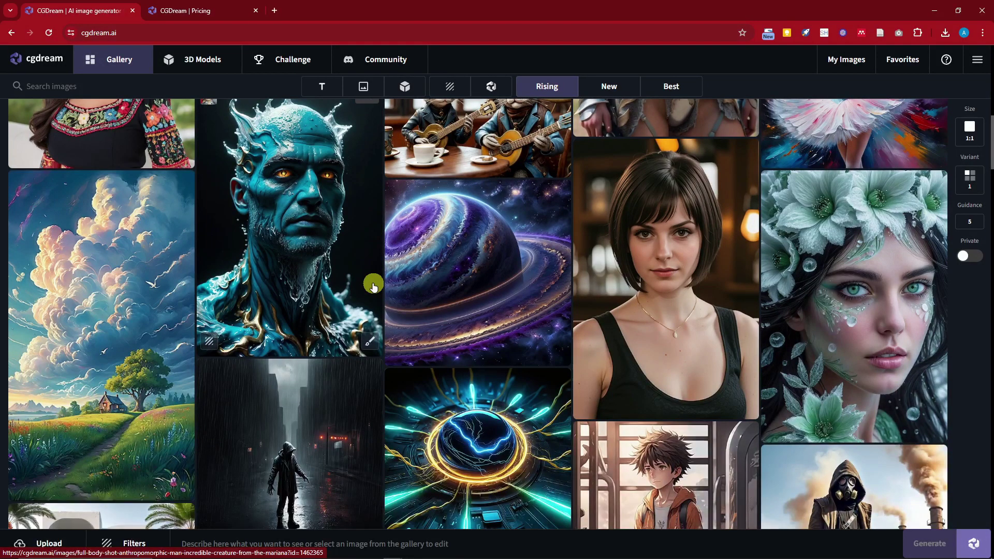
pyautogui.scroll(-3, 373, 287)
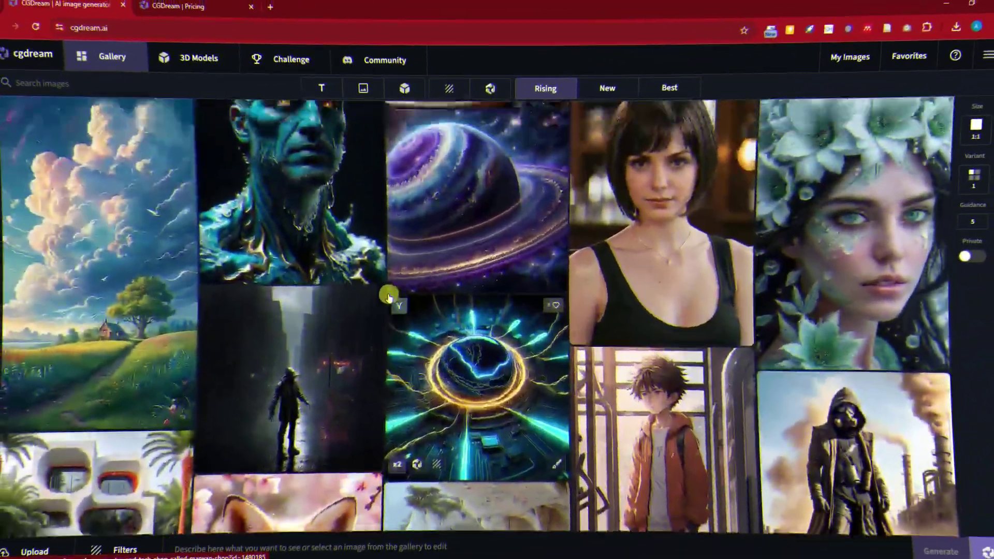
pyautogui.scroll(3, 388, 296)
pyautogui.scroll(5, 387, 298)
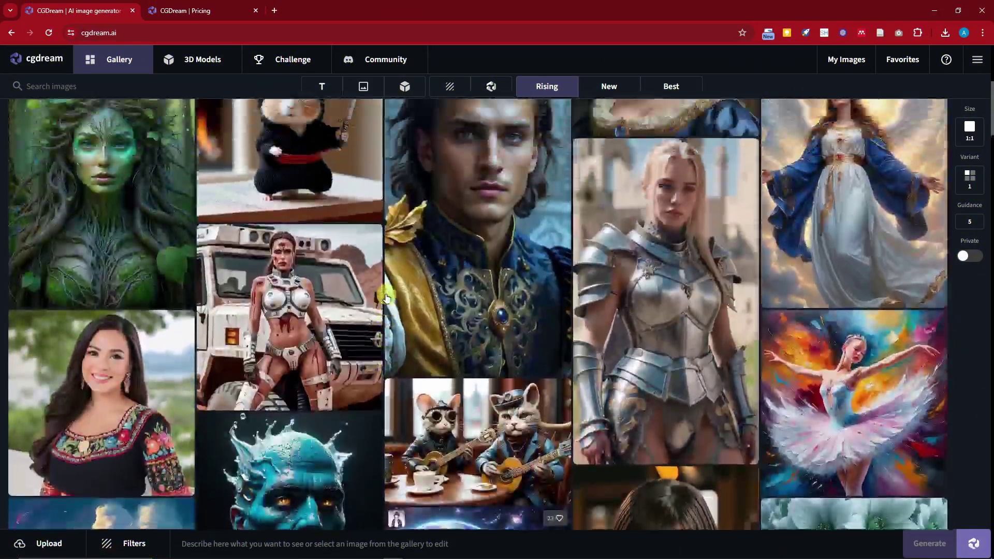
pyautogui.scroll(3, 386, 298)
pyautogui.scroll(3, 386, 298)
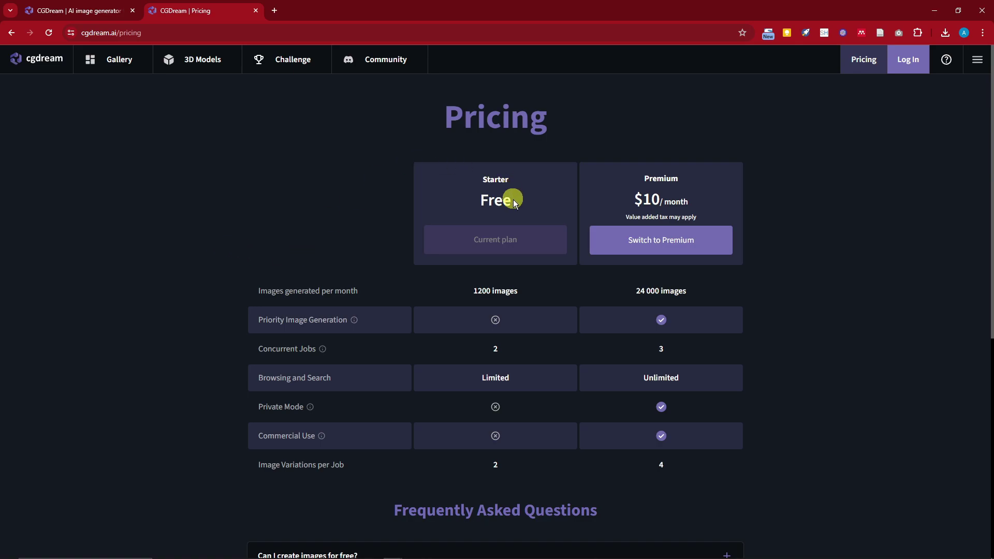
# Highlight the Starter plan's 1200 images limit and 2 concurrent jobs in the pricing table.
pyautogui.click(477, 183)
pyautogui.moveTo(473, 291); pyautogui.dragTo(530, 287)
pyautogui.click(451, 290)
pyautogui.moveTo(460, 290); pyautogui.dragTo(523, 294)
pyautogui.moveTo(471, 349); pyautogui.dragTo(504, 344)
pyautogui.click(489, 471)
# Highlight the Premium features and its 24 000 images limit against Starter's 1200 images.
pyautogui.moveTo(635, 293); pyautogui.dragTo(692, 445)
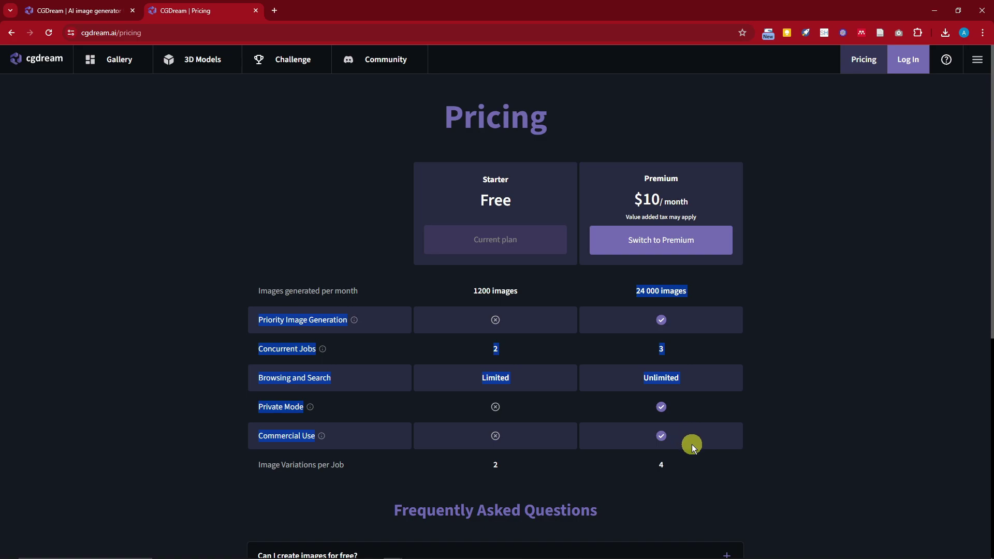
pyautogui.click(825, 309)
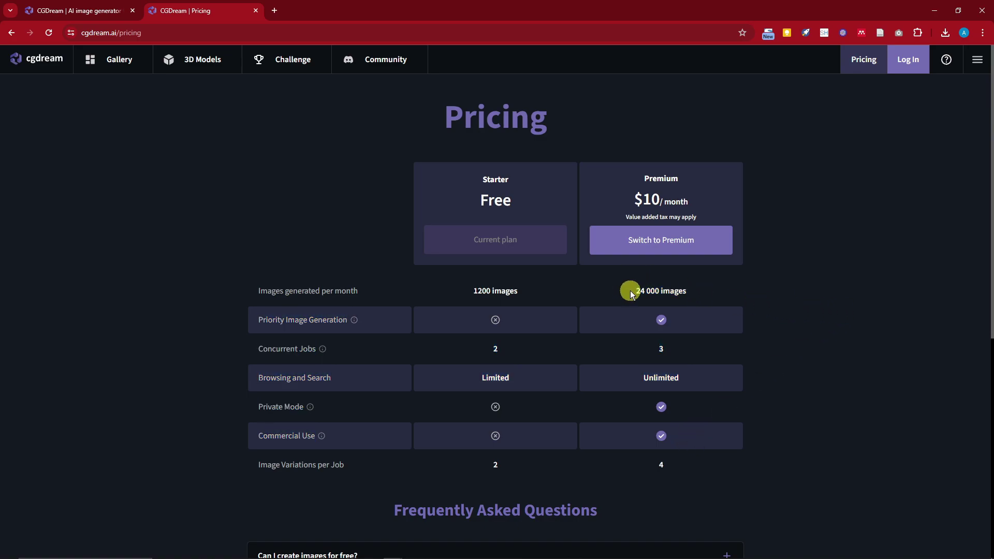
pyautogui.moveTo(637, 291); pyautogui.dragTo(674, 292)
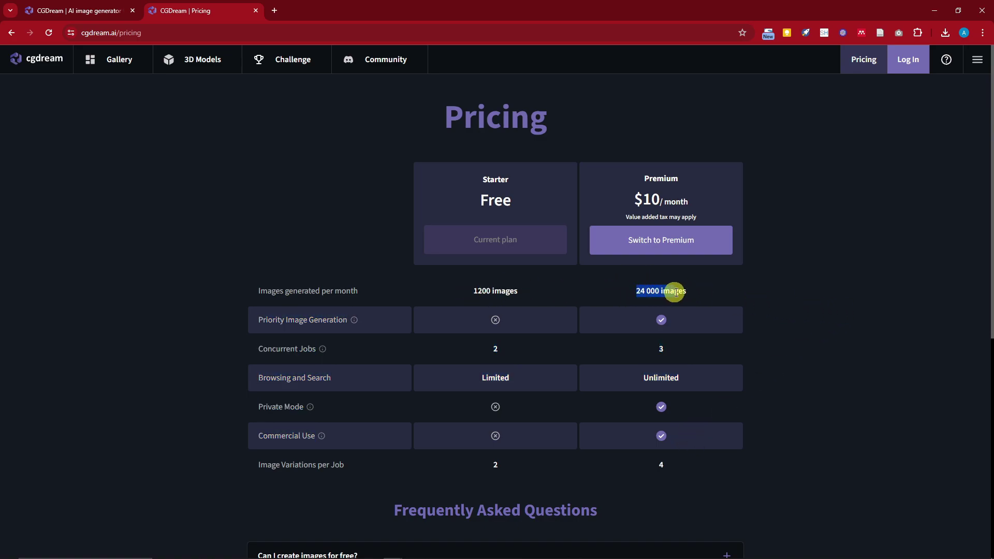
pyautogui.click(807, 288)
pyautogui.scroll(-3, 793, 329)
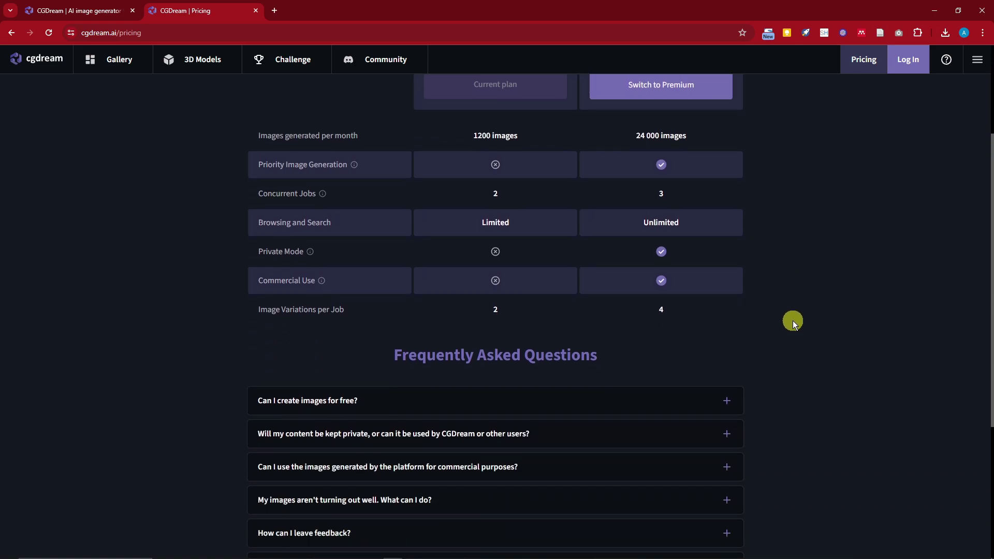
pyautogui.scroll(3, 793, 321)
pyautogui.moveTo(521, 293); pyautogui.dragTo(443, 291)
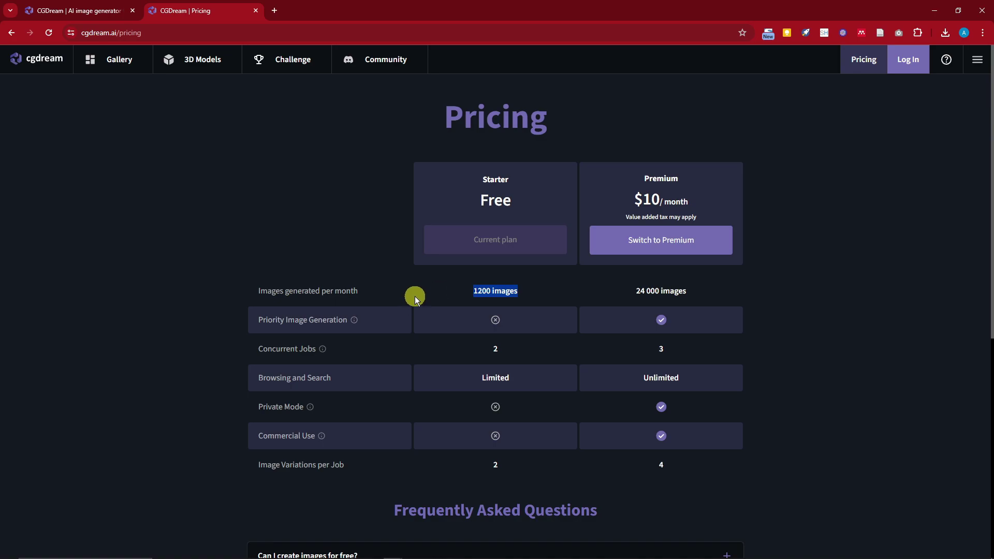
pyautogui.scroll(-3, 416, 298)
pyautogui.scroll(3, 420, 298)
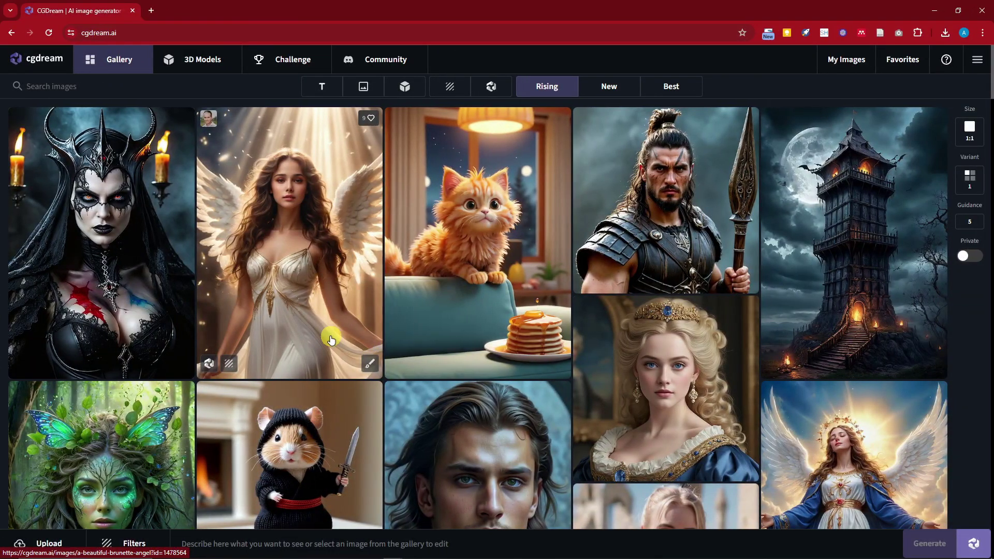
pyautogui.scroll(-1, 334, 327)
pyautogui.scroll(-2, 334, 328)
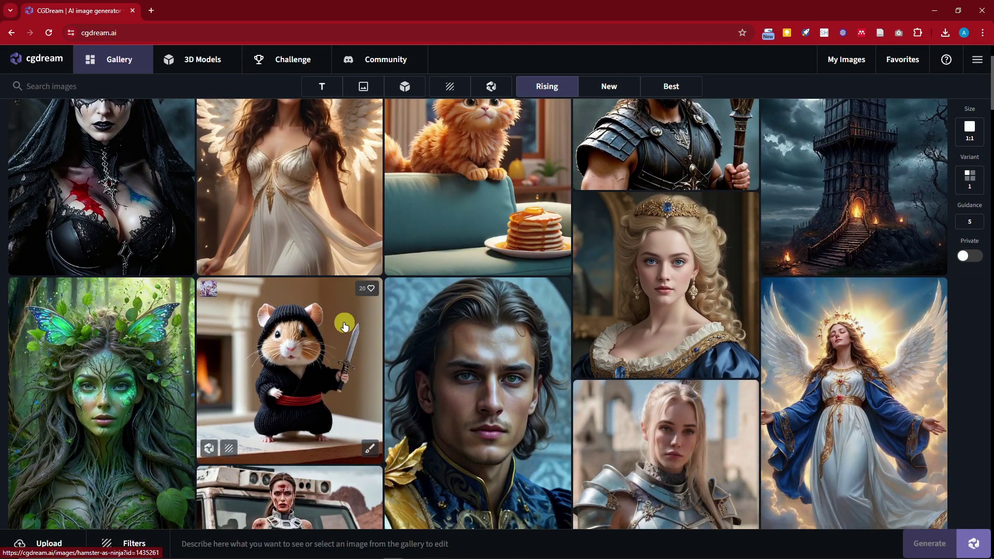
pyautogui.scroll(-1, 347, 326)
pyautogui.scroll(-2, 347, 325)
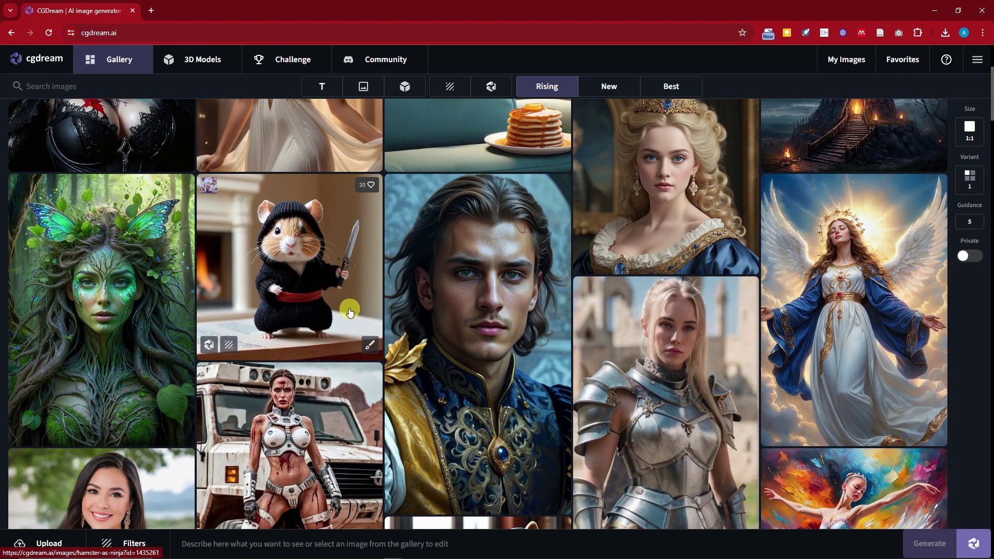
pyautogui.scroll(3, 570, 269)
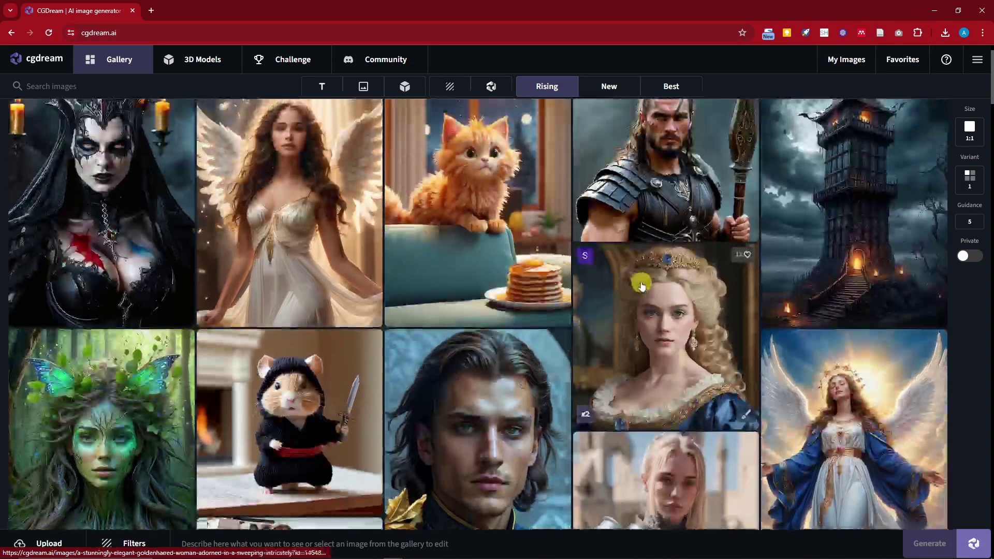
pyautogui.click(645, 285)
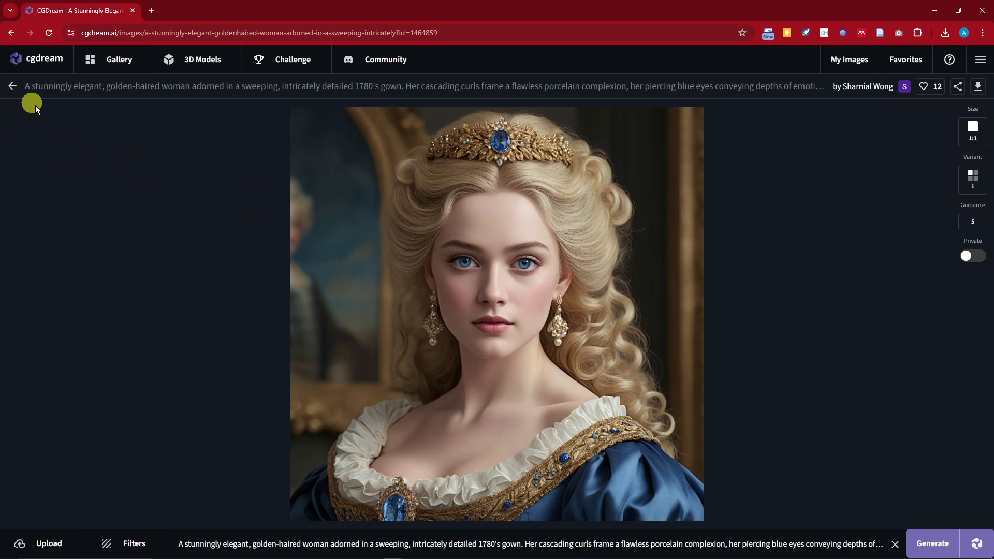
pyautogui.click(43, 63)
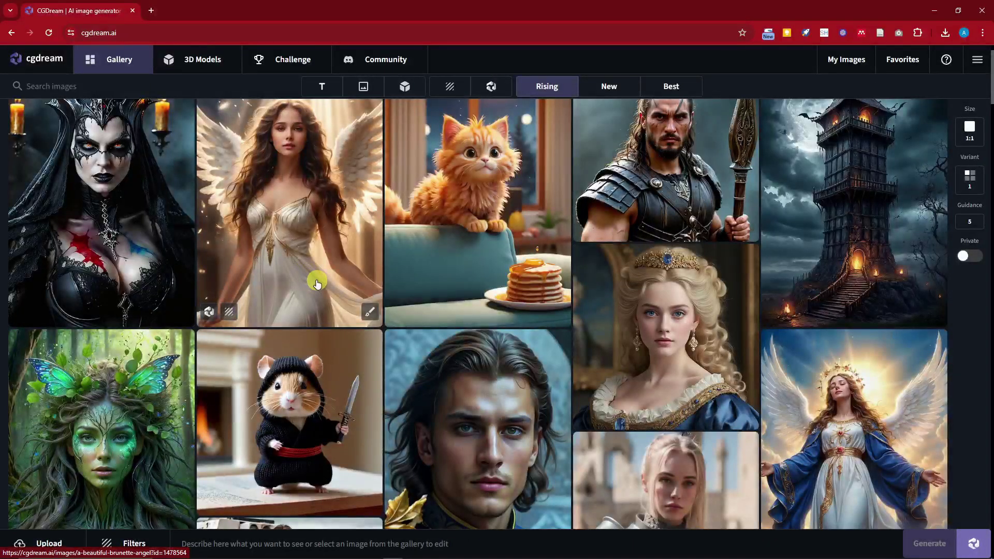
pyautogui.scroll(-7, 319, 282)
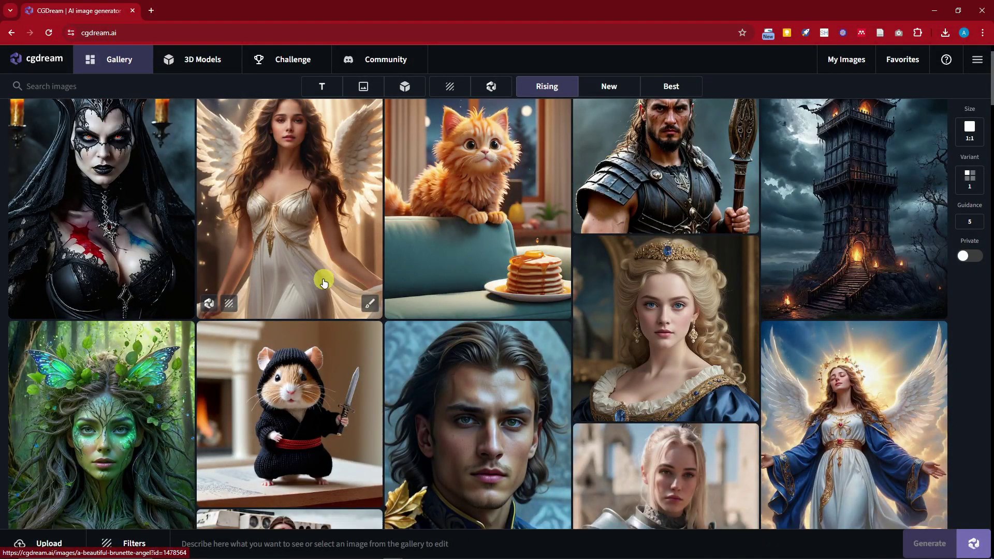
pyautogui.scroll(-20, 328, 283)
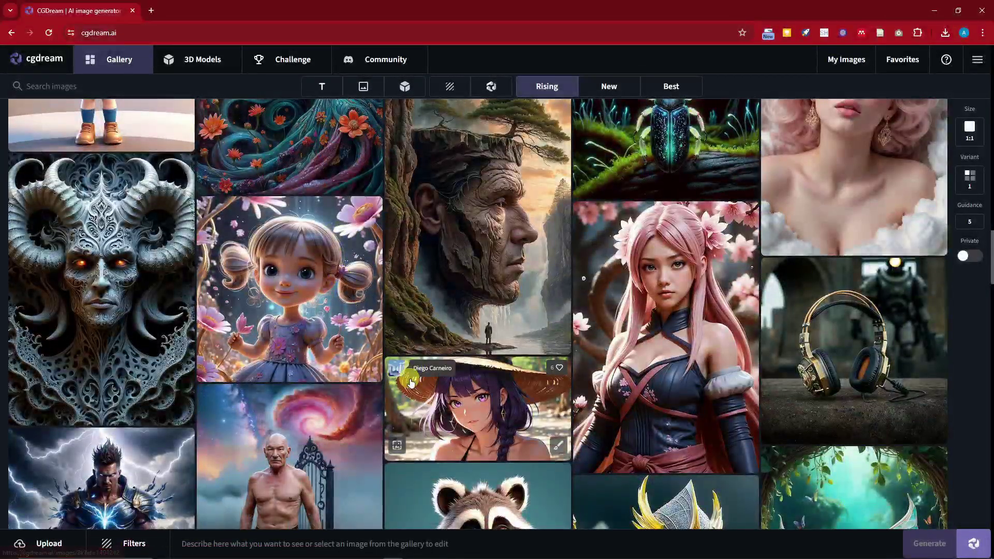
pyautogui.scroll(8, 336, 280)
# Enter the prompt 'A Norwegian guy with wings flying in a city', correcting 'Norwegian' via Grammarly.
pyautogui.scroll(-4, 487, 418)
pyautogui.click(383, 542)
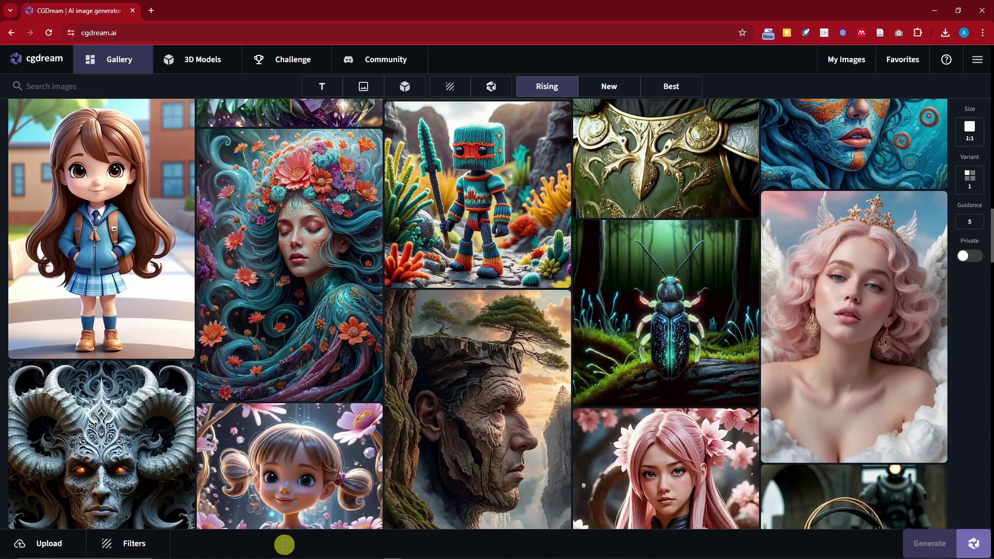
pyautogui.write('A now')
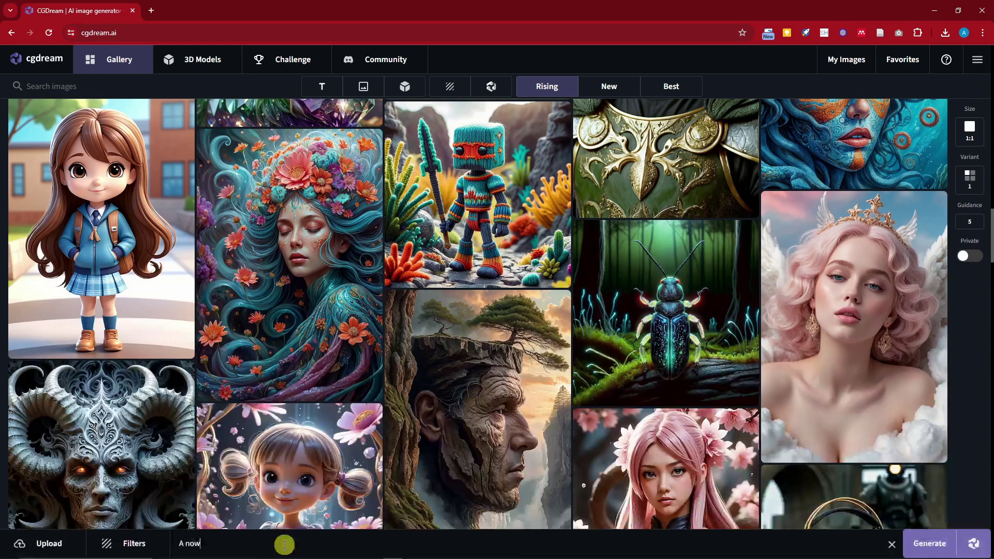
pyautogui.write('regian')
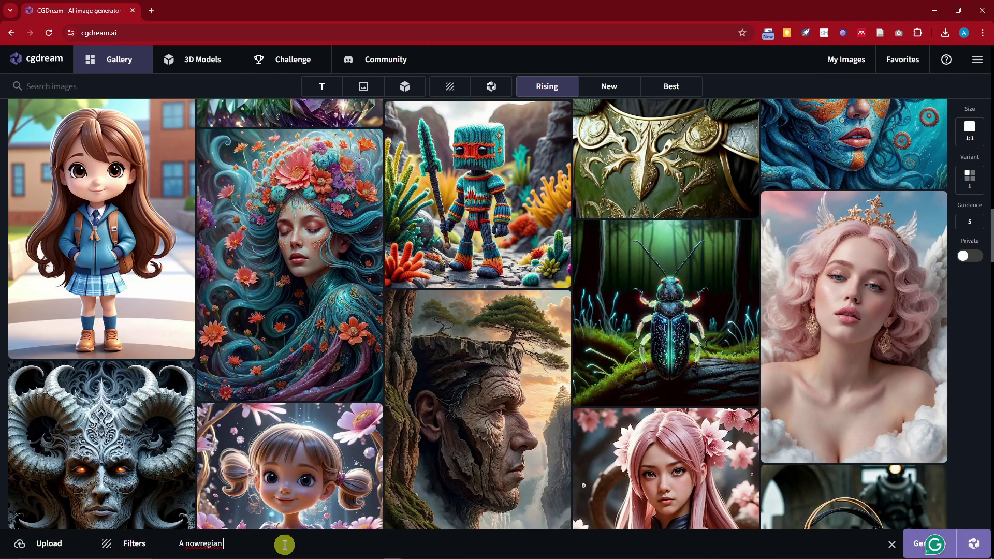
pyautogui.write(' guy with wing')
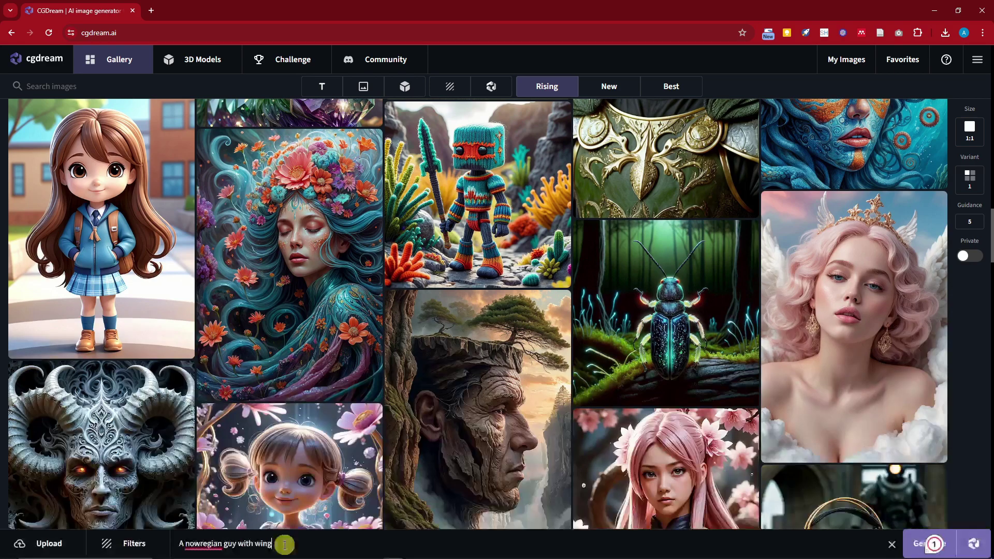
pyautogui.write('s flying in a city')
pyautogui.moveTo(203, 544)
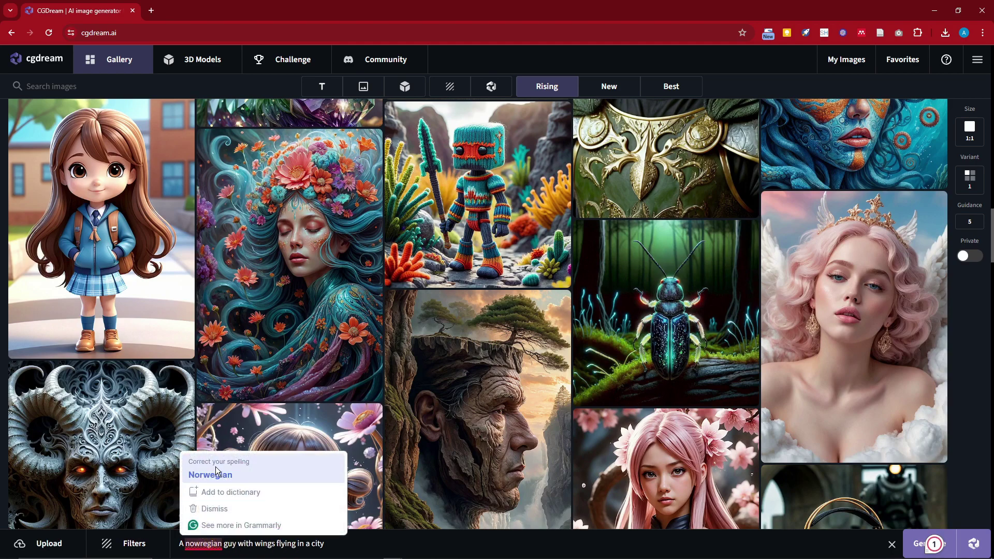
pyautogui.click(216, 473)
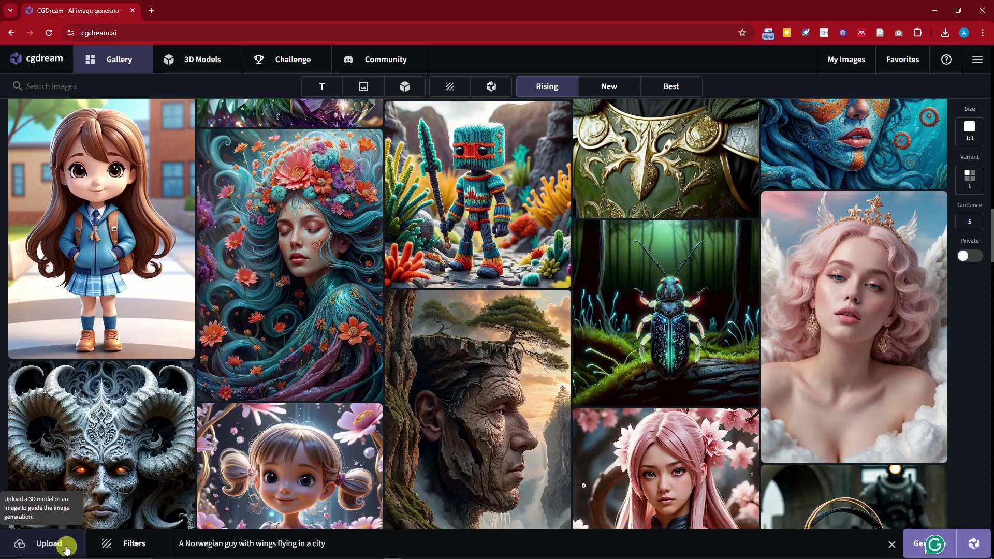
# Add the Angel, City Street and Barbarian tiles from Recommended Filters to the prompt.
pyautogui.click(115, 552)
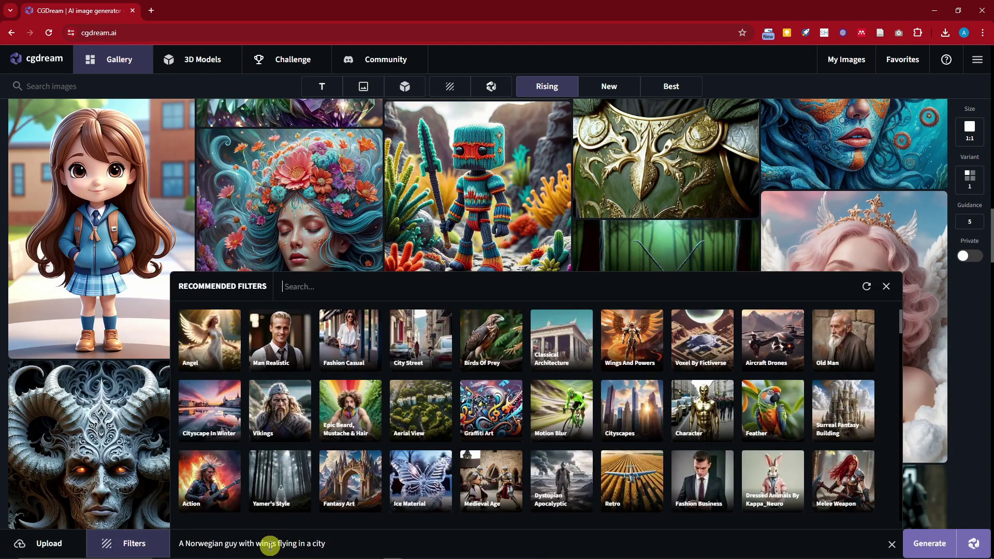
pyautogui.click(214, 357)
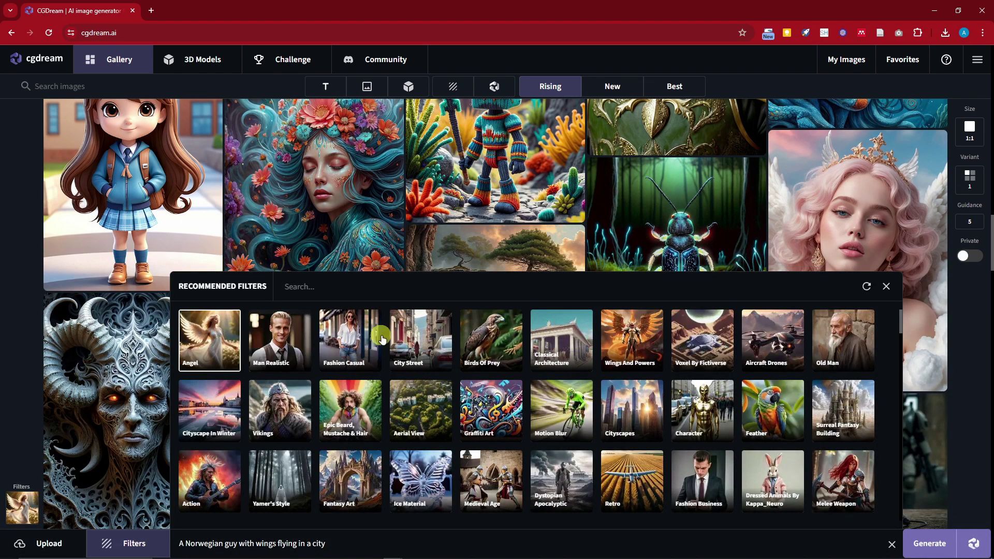
pyautogui.click(424, 345)
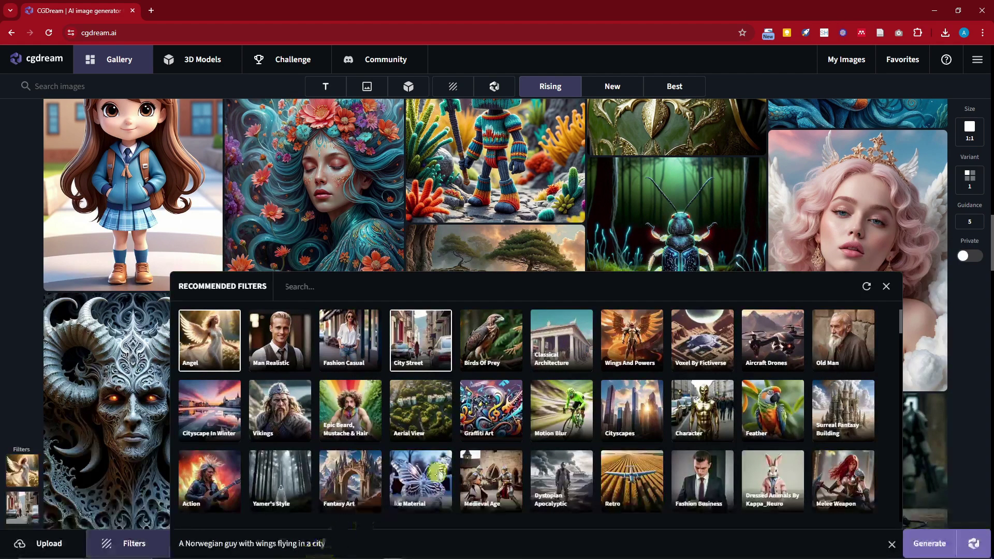
pyautogui.scroll(-3, 582, 423)
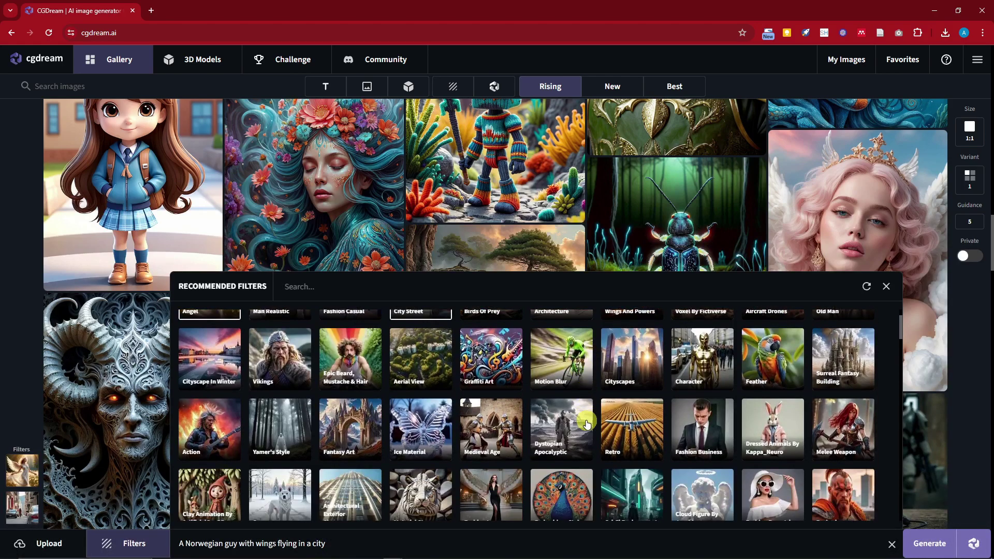
pyautogui.scroll(-1, 587, 424)
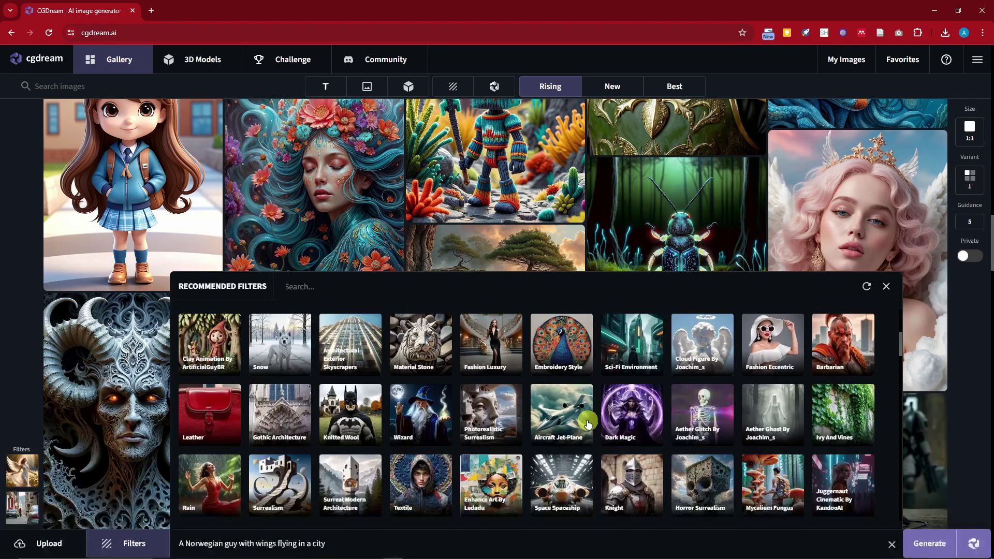
pyautogui.click(855, 343)
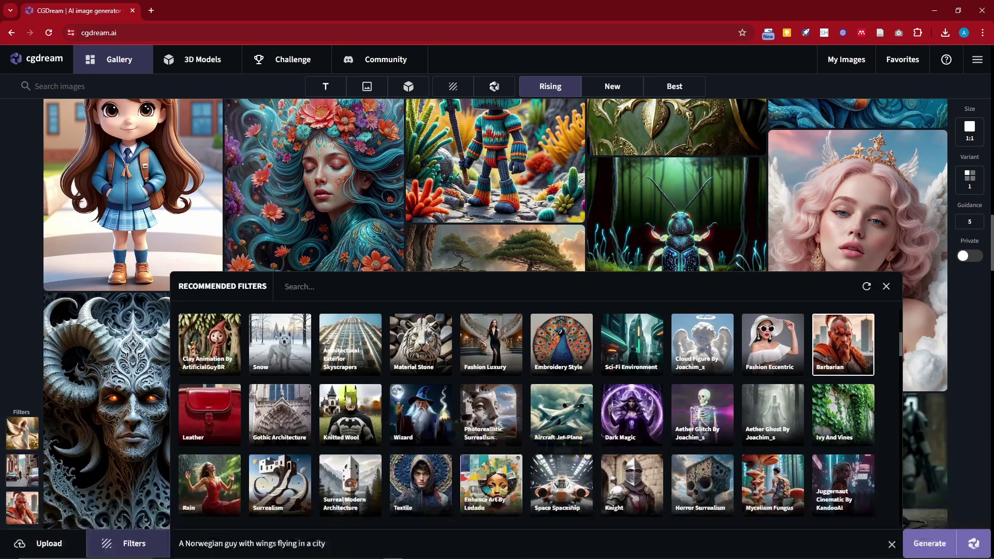
pyautogui.scroll(-2, 588, 427)
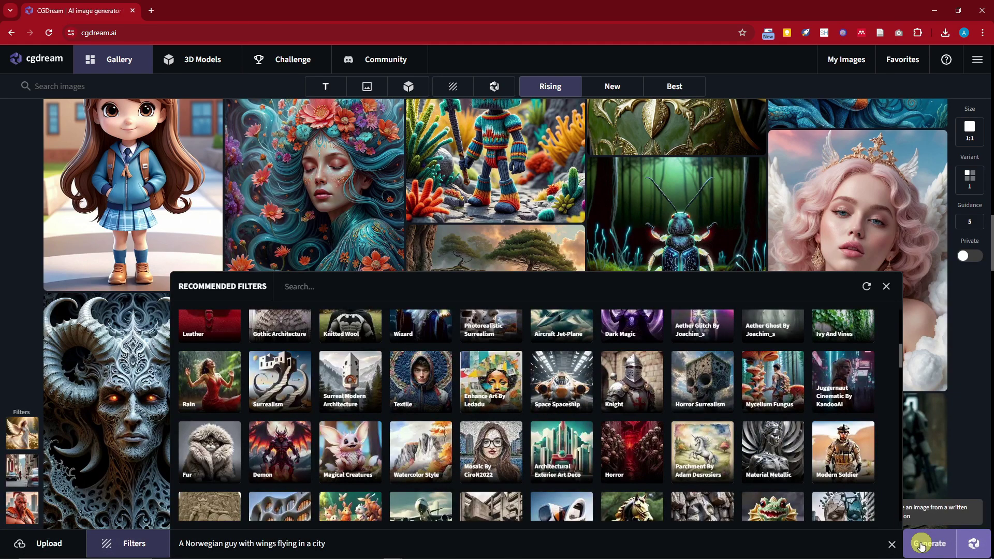
# Close the Recommended Filters panel and bring up the size and speed settings, keeping 1:1 aspect ratio.
pyautogui.click(970, 130)
pyautogui.click(886, 287)
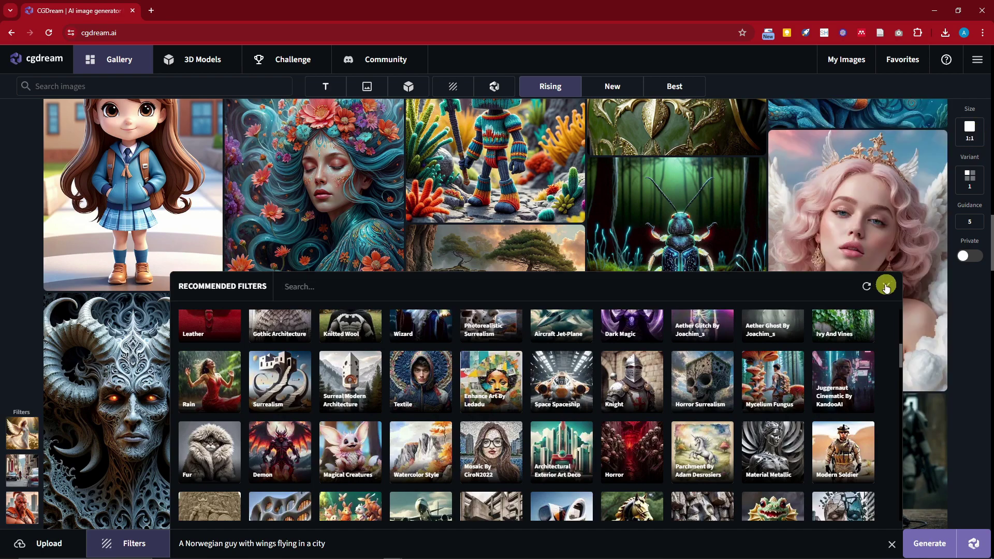
pyautogui.click(970, 127)
pyautogui.click(879, 132)
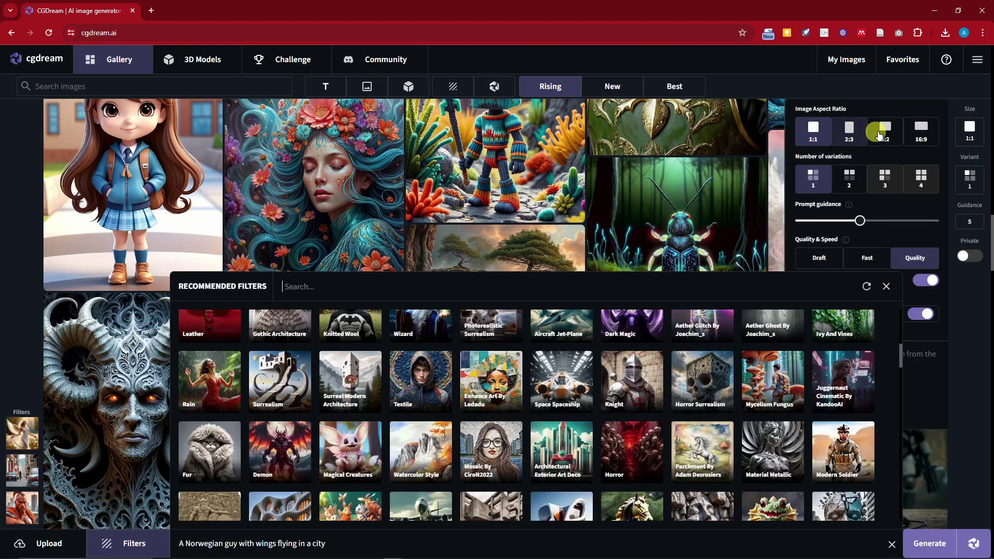
pyautogui.click(886, 287)
pyautogui.click(970, 129)
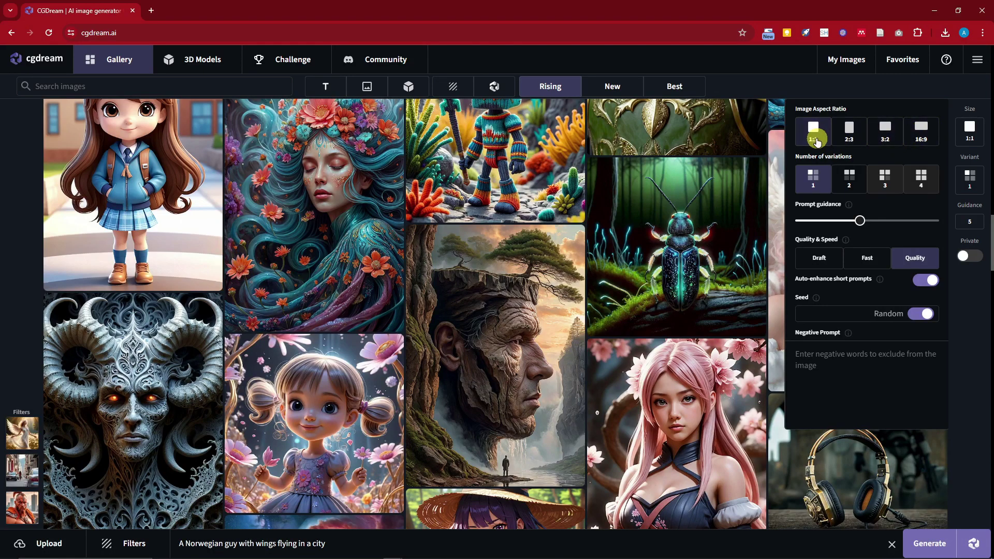
# Keep 1 variation, set speed to Fast, and add negative prompt 'Ugly pixelated noisy blurry'.
pyautogui.click(816, 180)
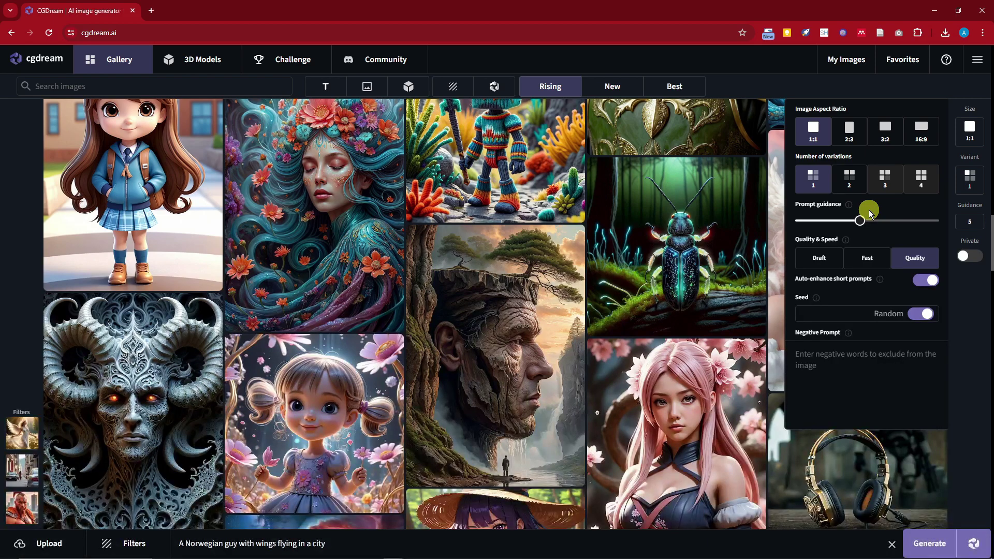
pyautogui.click(875, 257)
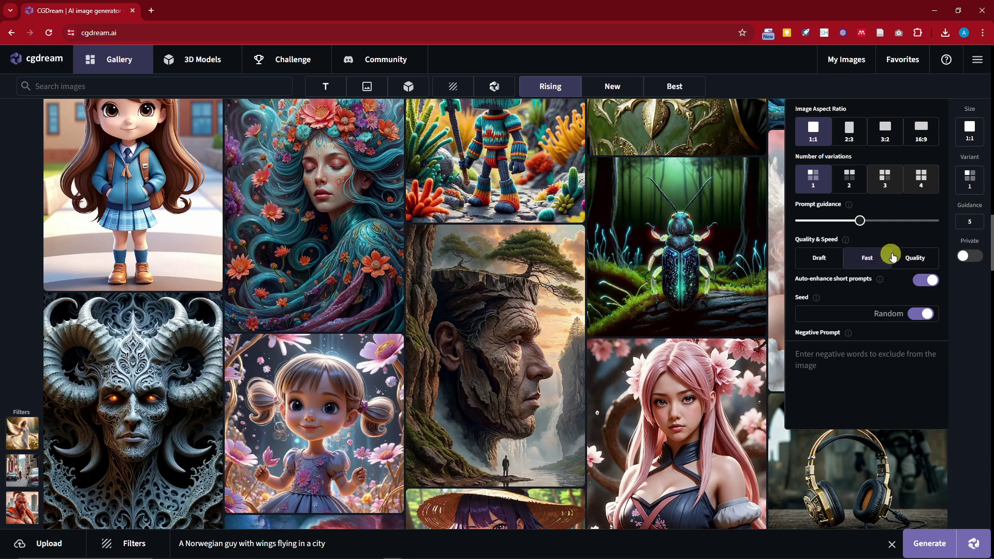
pyautogui.click(908, 256)
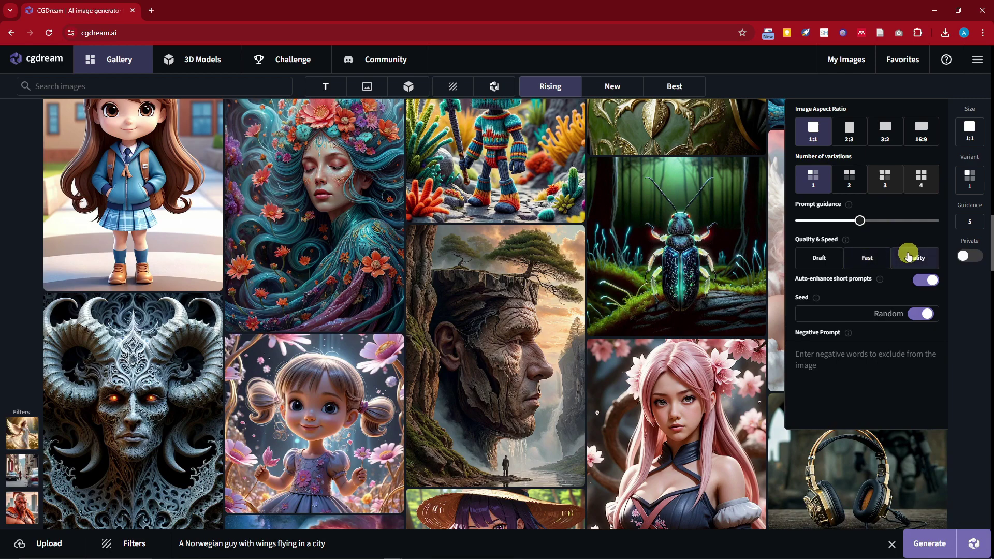
pyautogui.click(870, 258)
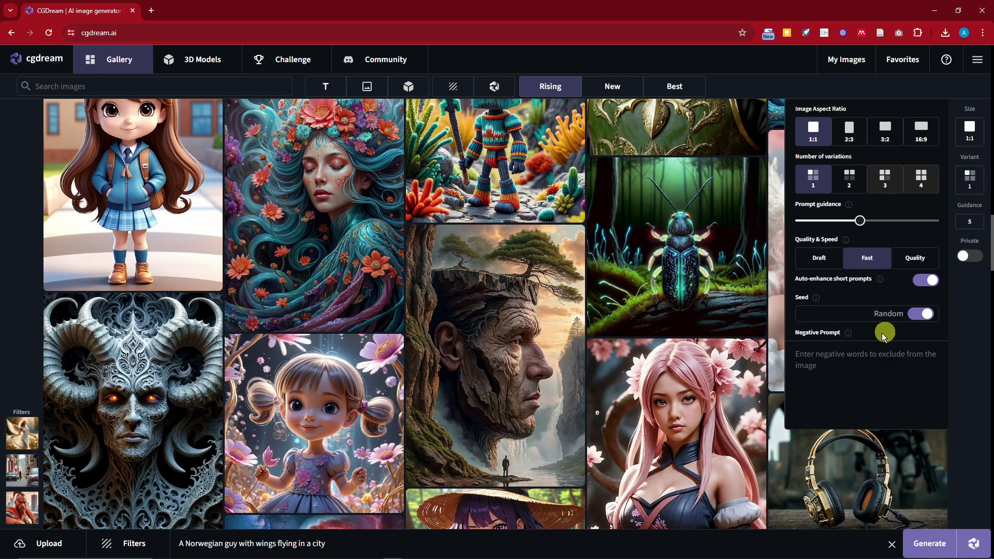
pyautogui.click(856, 355)
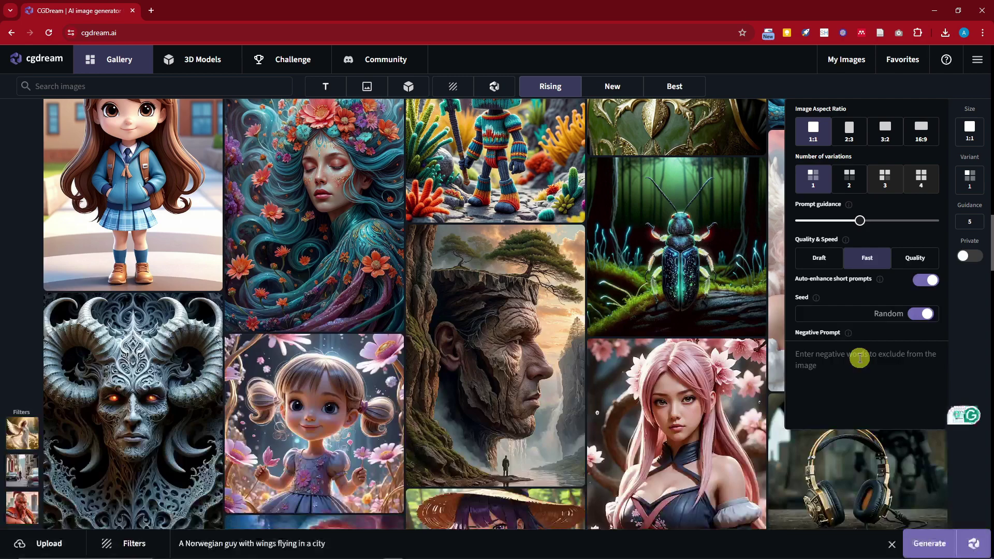
pyautogui.write('Ugly')
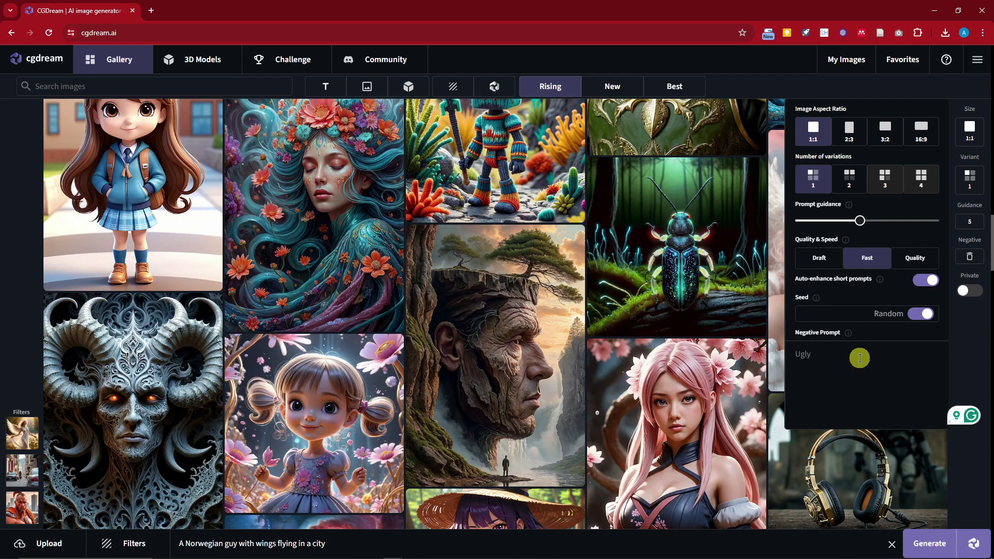
pyautogui.write(' Pi pi')
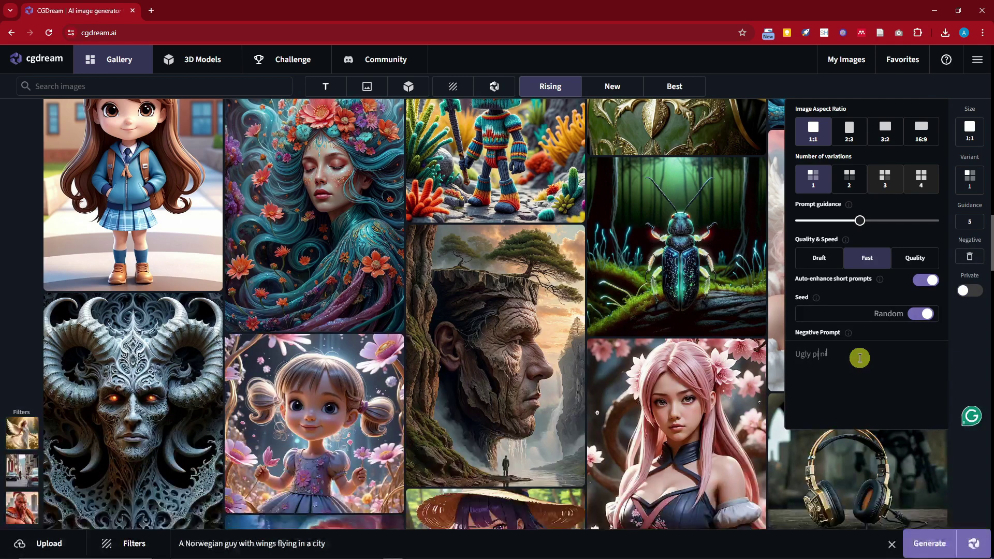
pyautogui.write('xelated noisy p')
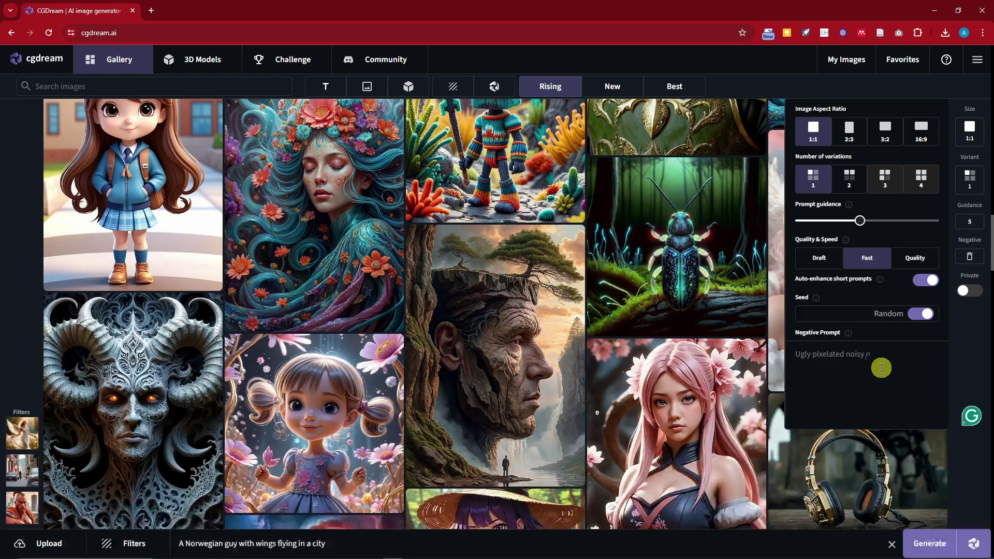
pyautogui.write('lurry')
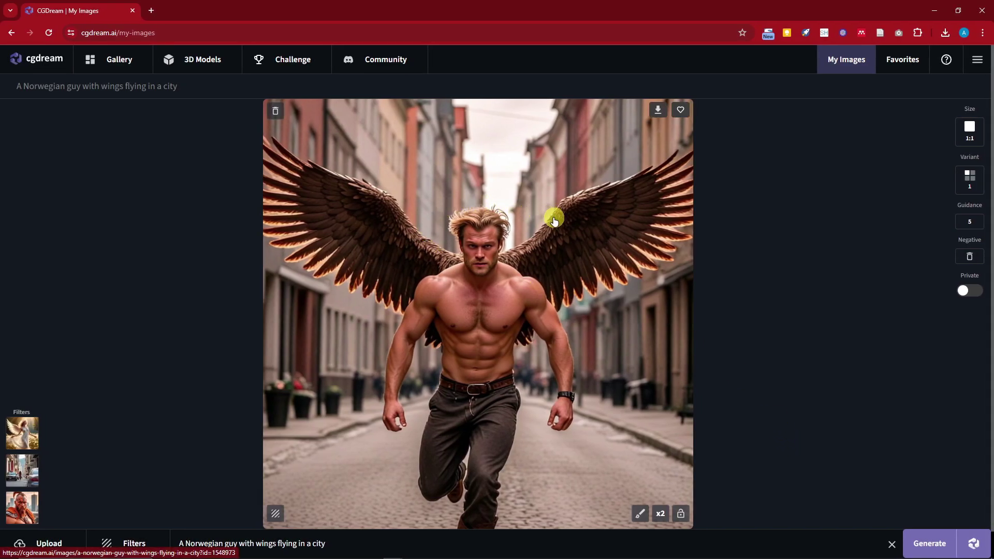
# Review the winged-man result's prompt and its Angel, City Street and Barbarian filters at 0.50.
pyautogui.moveTo(332, 543); pyautogui.dragTo(190, 544)
pyautogui.click(347, 549)
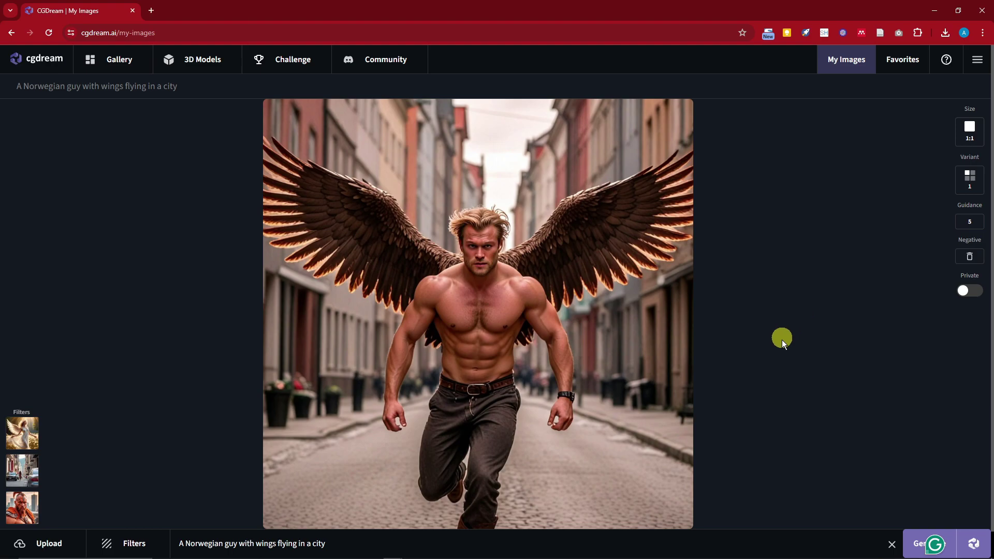
pyautogui.moveTo(344, 543); pyautogui.dragTo(159, 543)
pyautogui.moveTo(26, 432)
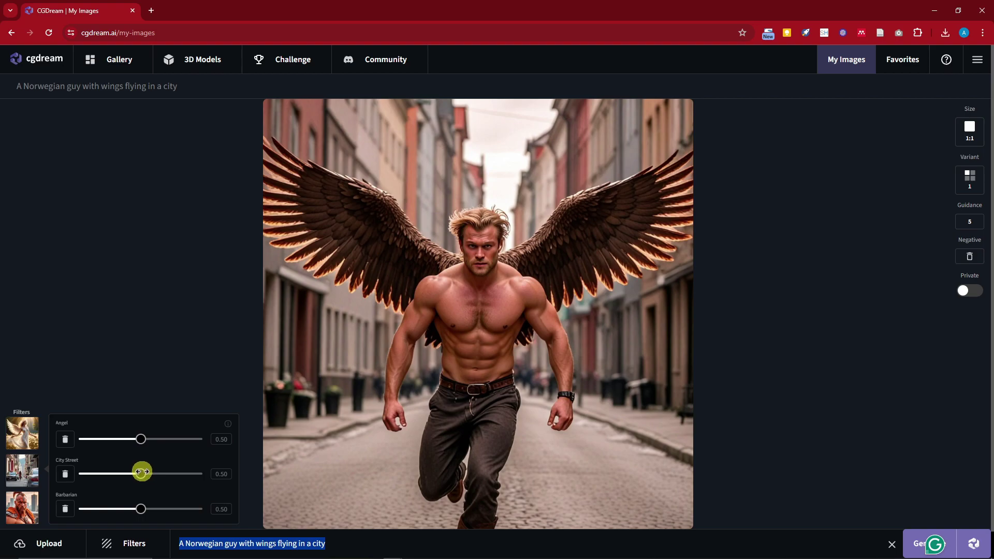
pyautogui.click(143, 510)
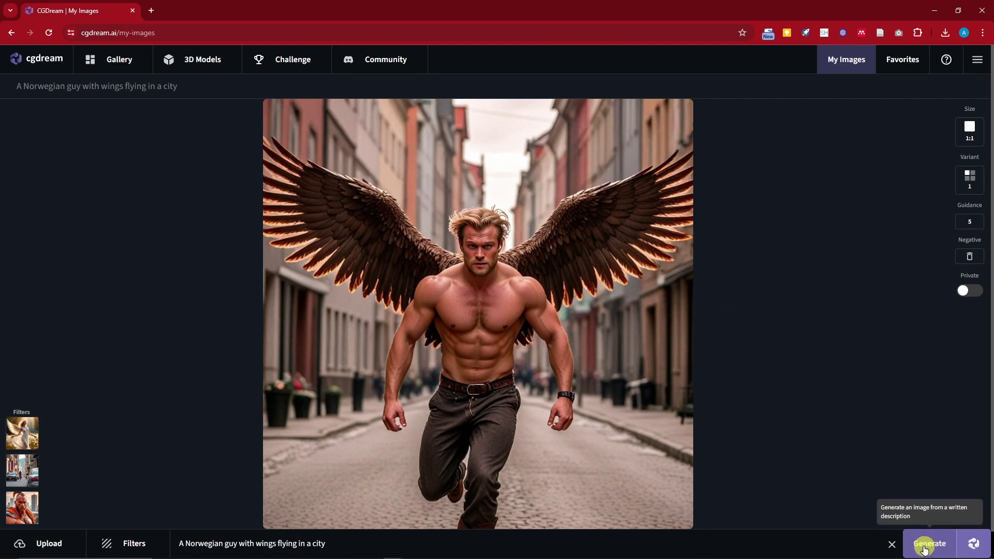
# Generate an AI-enhanced variation and compare the tattooed neon-street image with the first in My Images.
pyautogui.click(972, 548)
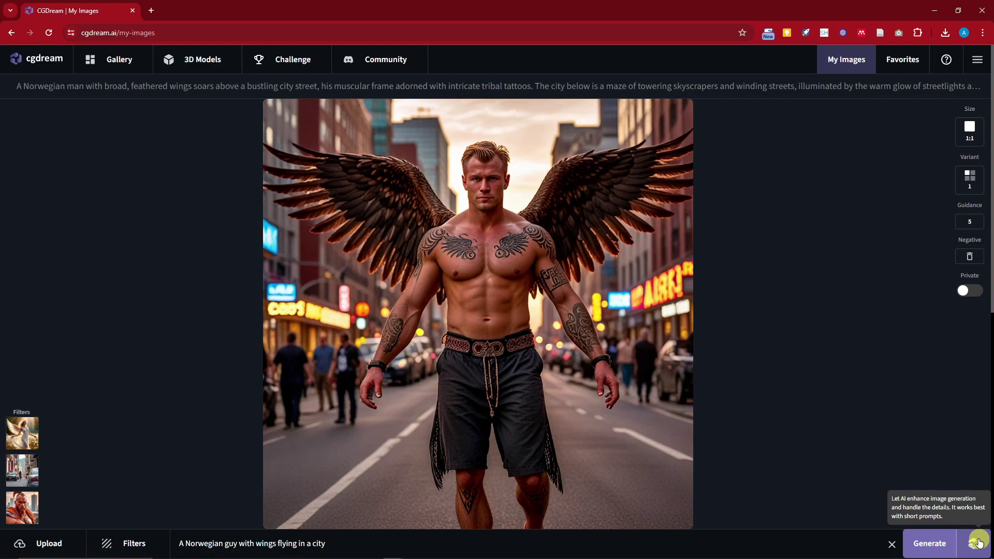
pyautogui.scroll(-5, 729, 387)
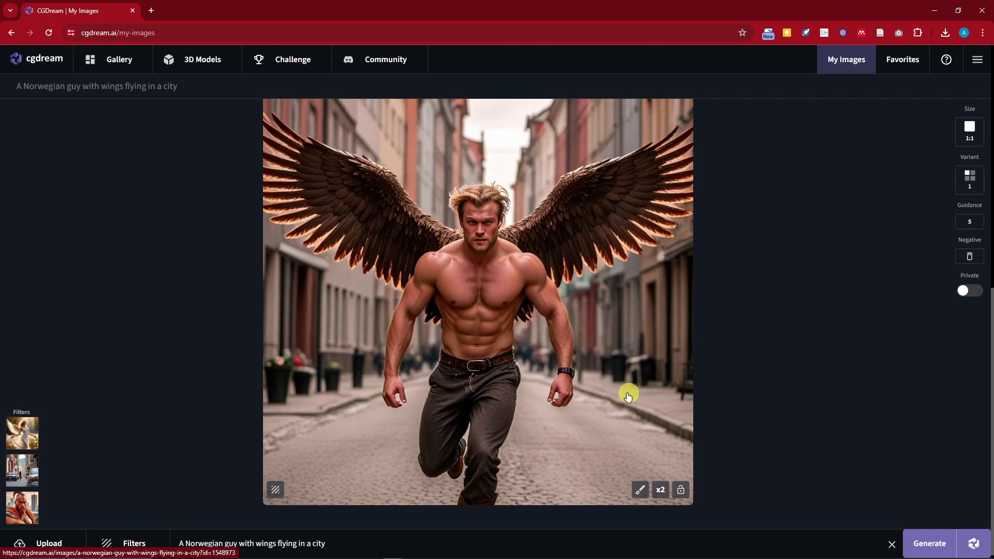
pyautogui.scroll(3, 628, 395)
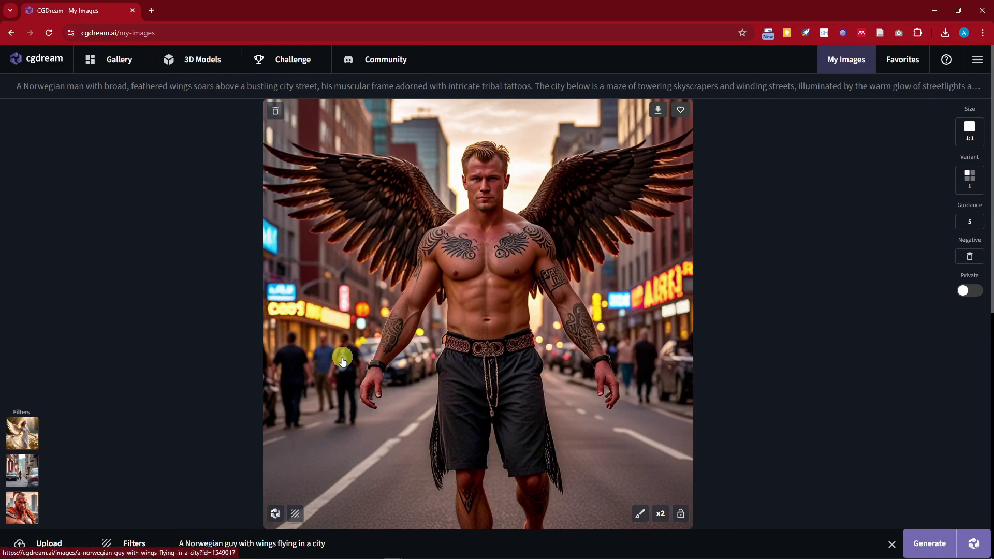
pyautogui.scroll(-5, 347, 384)
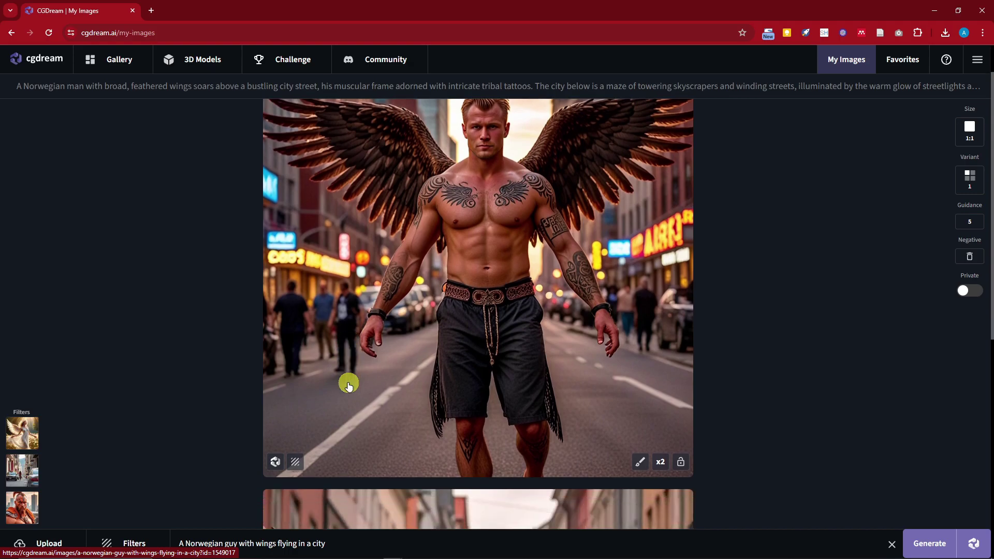
pyautogui.scroll(4, 349, 384)
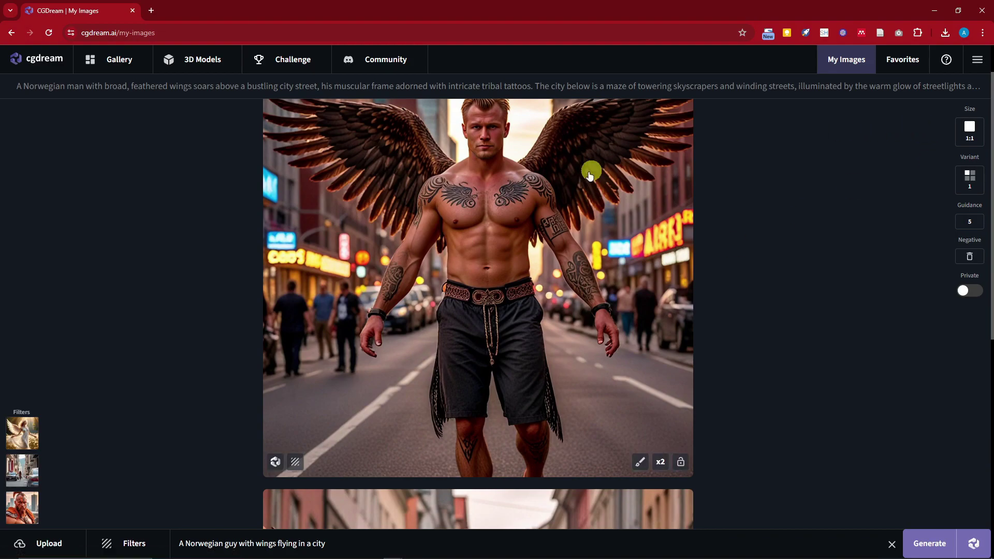
pyautogui.moveTo(949, 155)
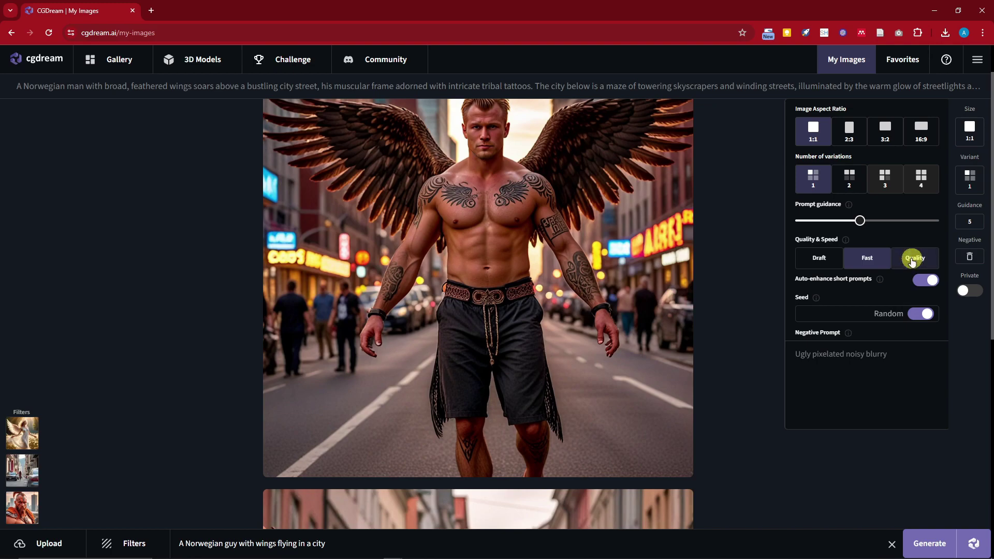
pyautogui.scroll(-5, 578, 430)
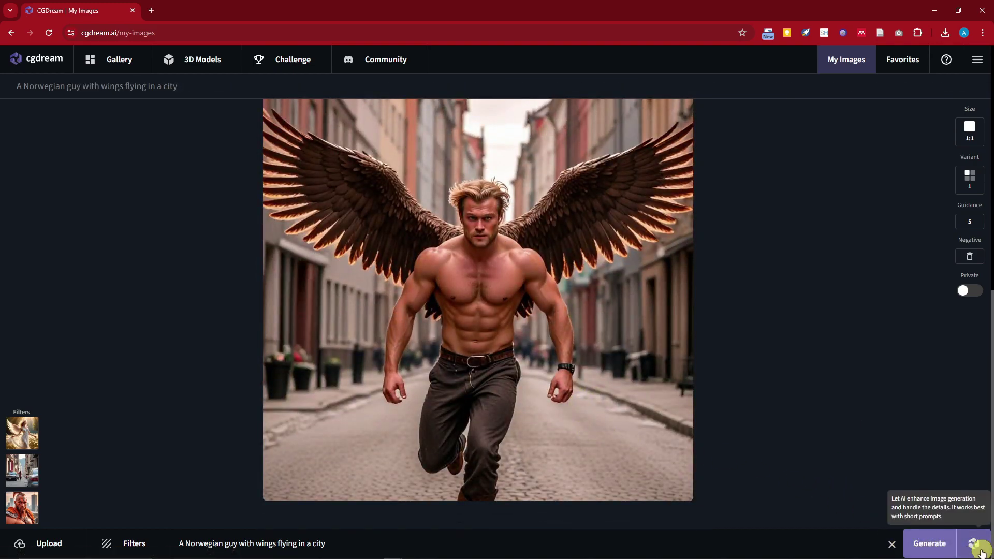
pyautogui.scroll(5, 488, 349)
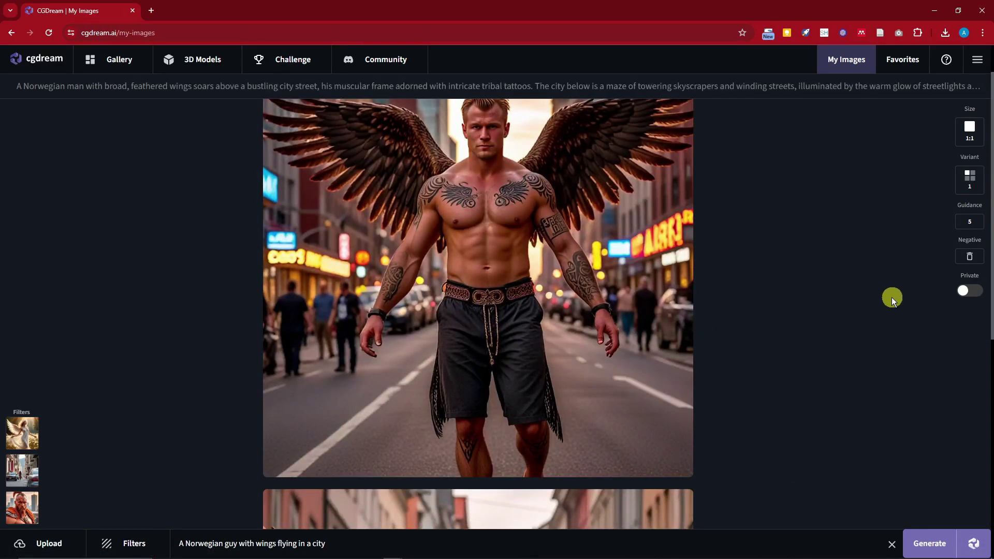
# Switch to the Challenge page and bring up the Upload dialog for 3D or image files.
pyautogui.click(288, 70)
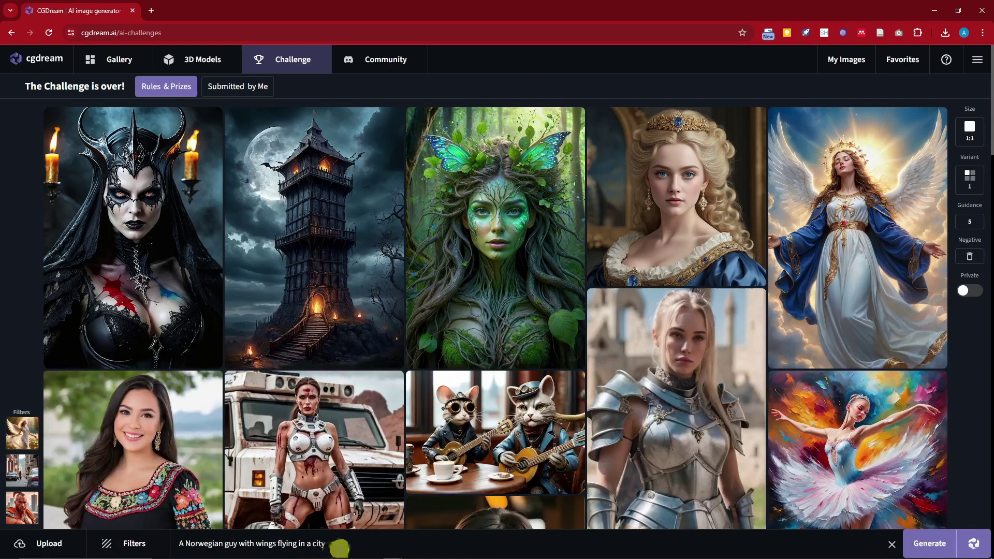
pyautogui.moveTo(334, 544); pyautogui.dragTo(178, 544)
pyautogui.click(373, 548)
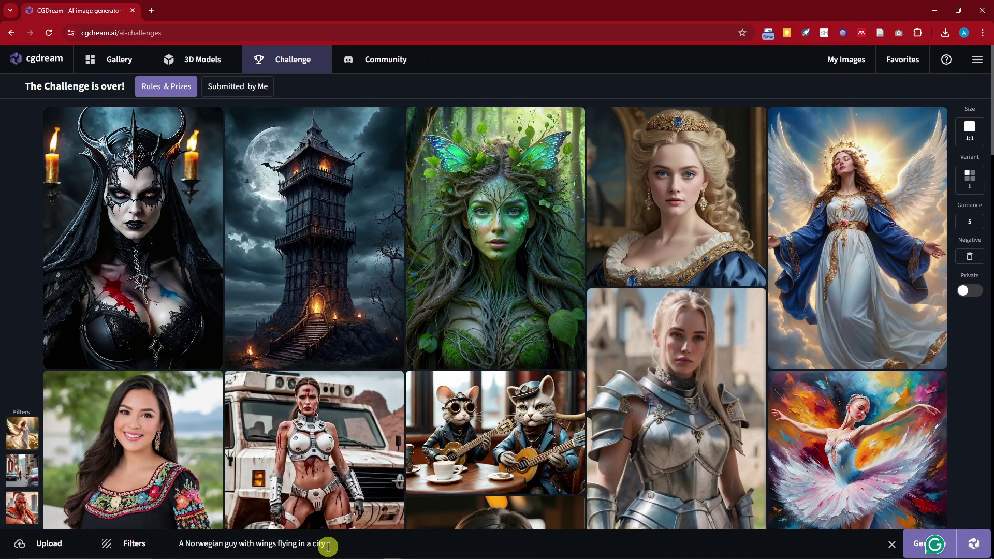
pyautogui.moveTo(328, 547); pyautogui.dragTo(155, 544)
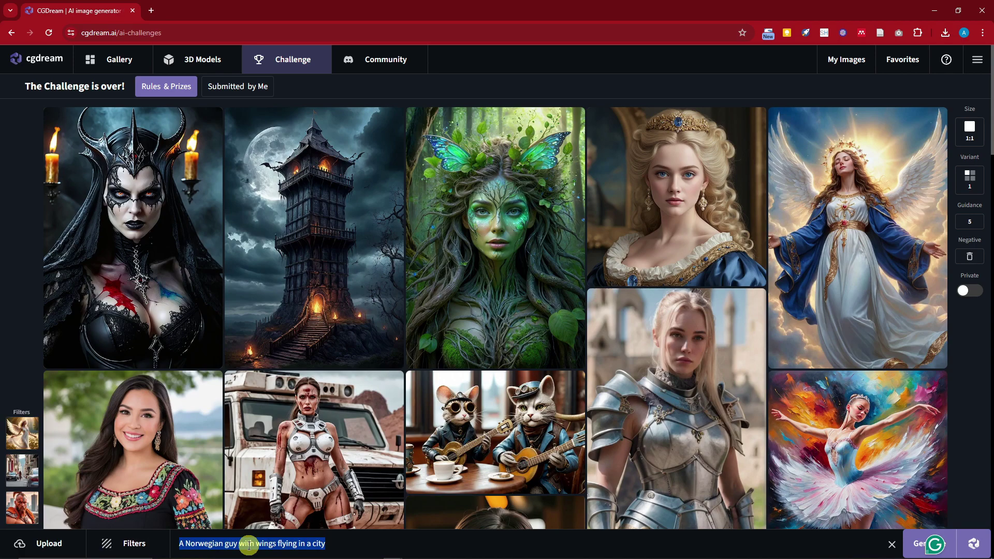
pyautogui.click(356, 553)
pyautogui.click(357, 553)
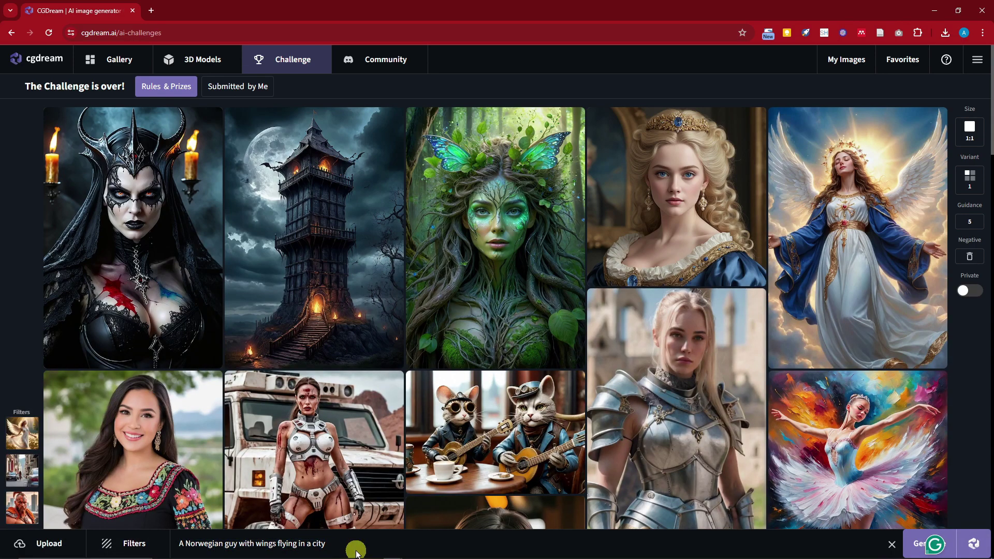
pyautogui.click(21, 543)
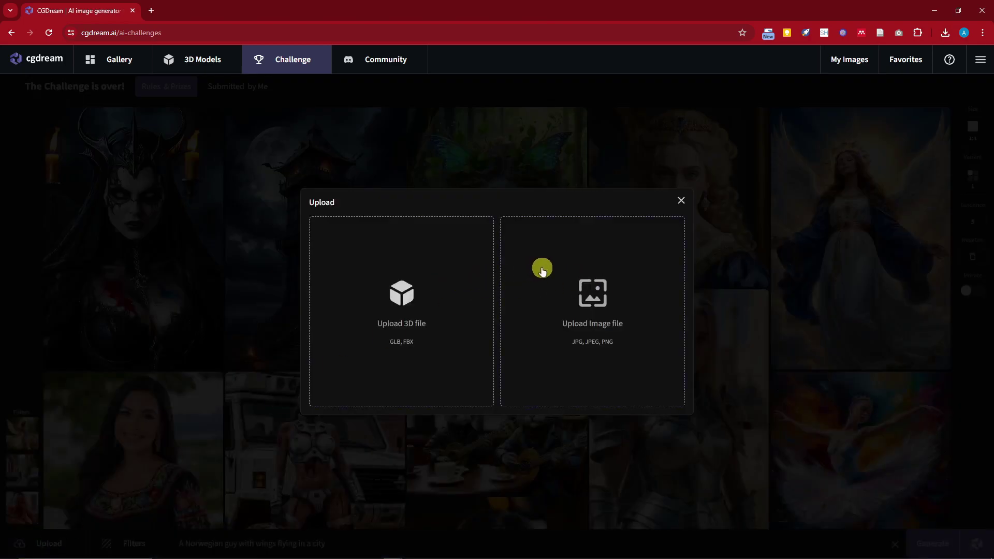
# Upload the red-jacket portrait photo from the Downloads folder as the source image.
pyautogui.click(578, 282)
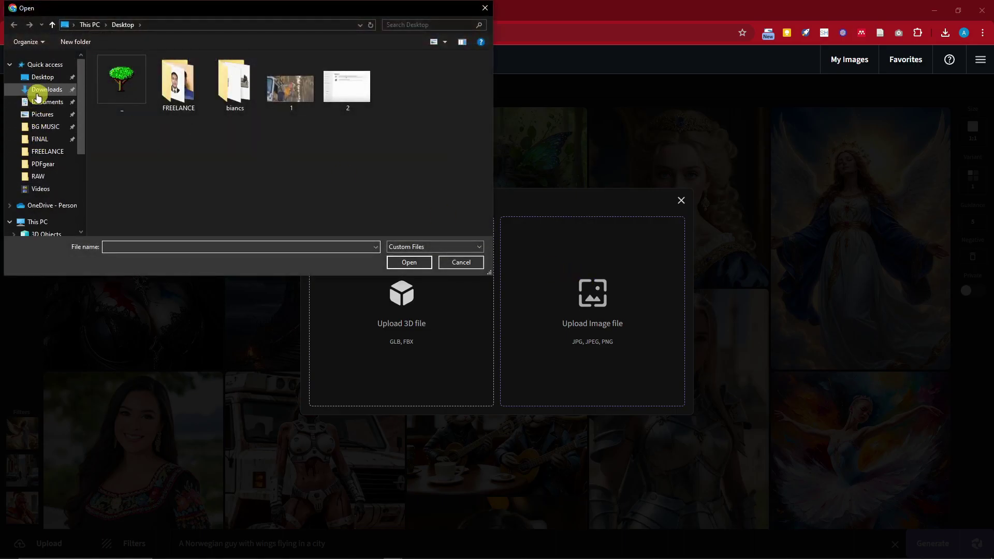
pyautogui.click(45, 90)
pyautogui.scroll(-3, 340, 145)
pyautogui.scroll(-10, 340, 145)
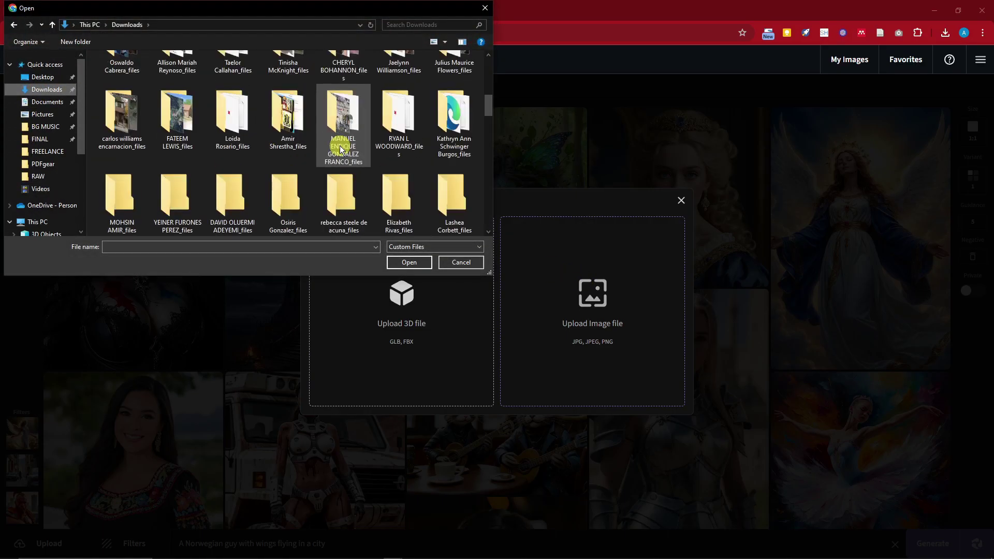
pyautogui.scroll(-10, 340, 145)
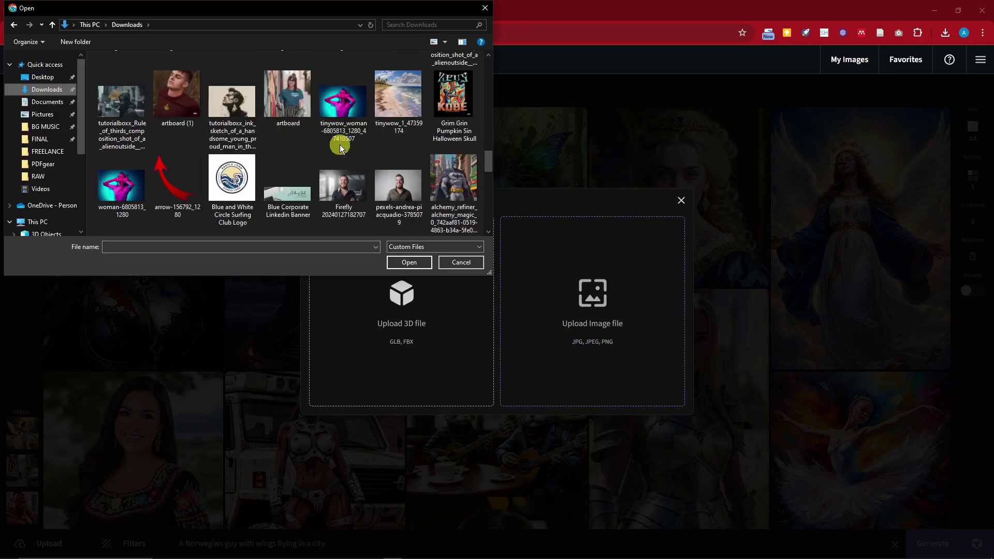
pyautogui.doubleClick(404, 162)
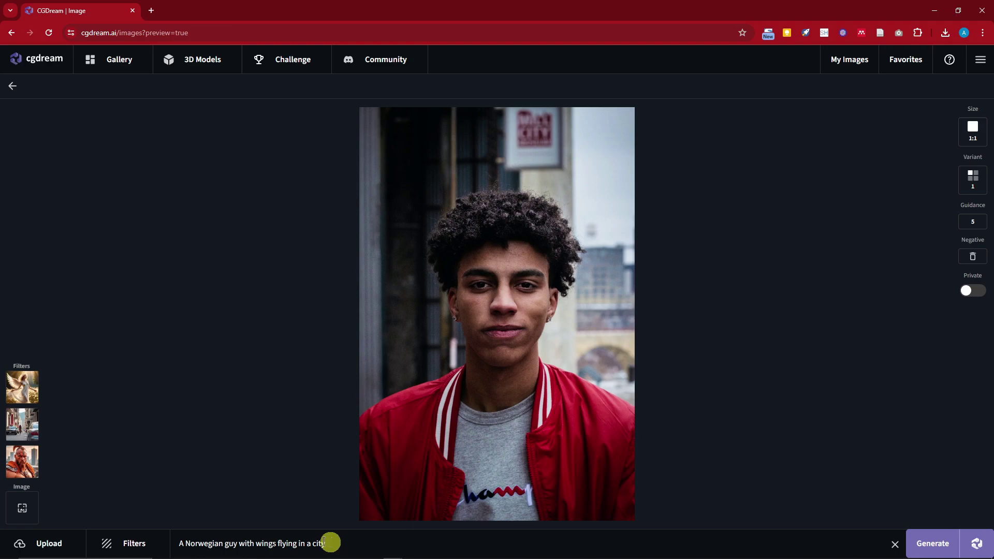
# Generate from the red-jacket photo and winged Norwegian prompt, then view it in My Images.
pyautogui.moveTo(24, 443)
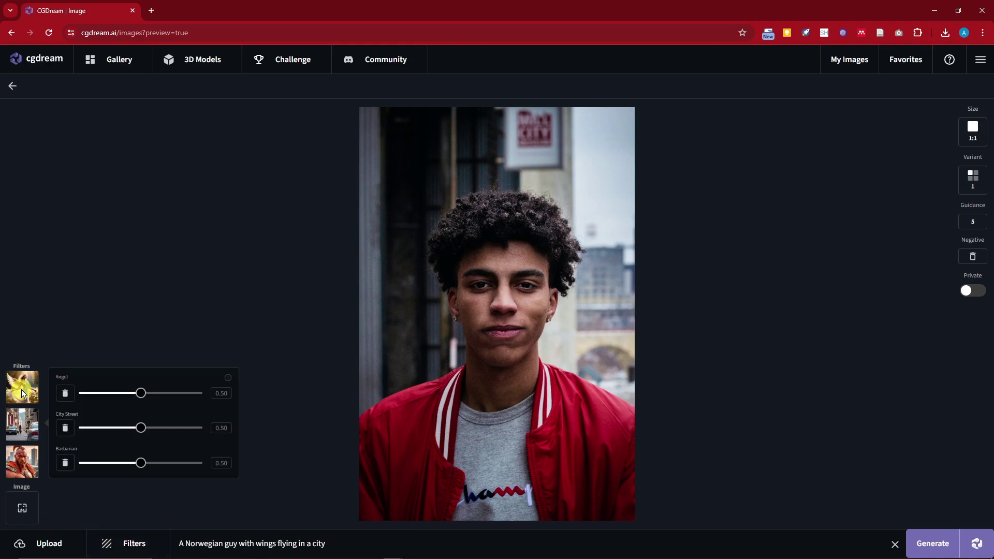
pyautogui.moveTo(32, 510)
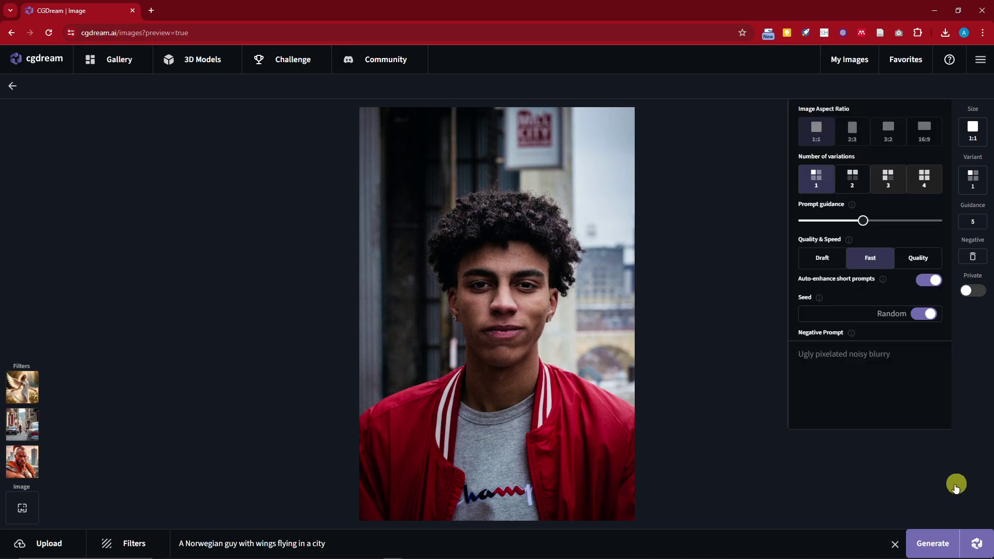
pyautogui.click(937, 543)
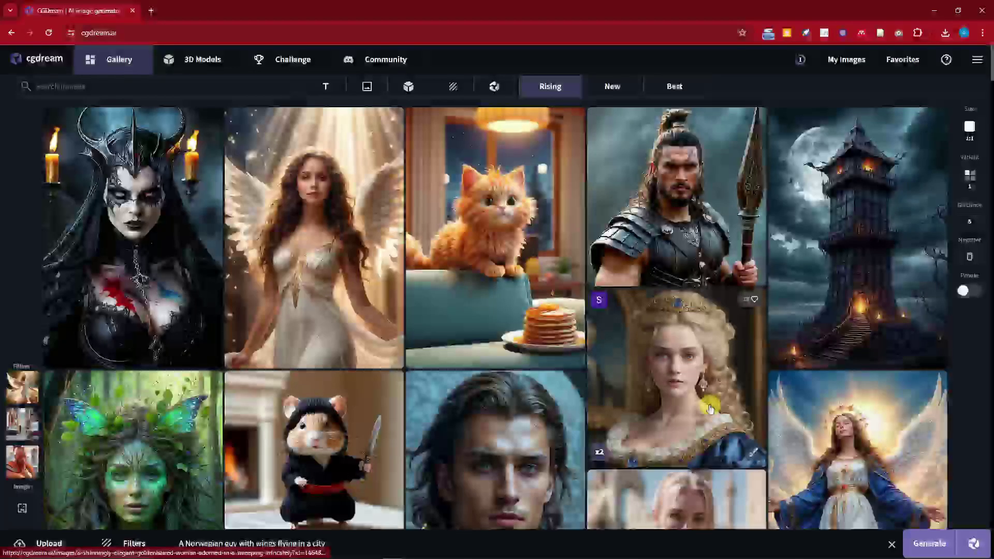
pyautogui.click(845, 61)
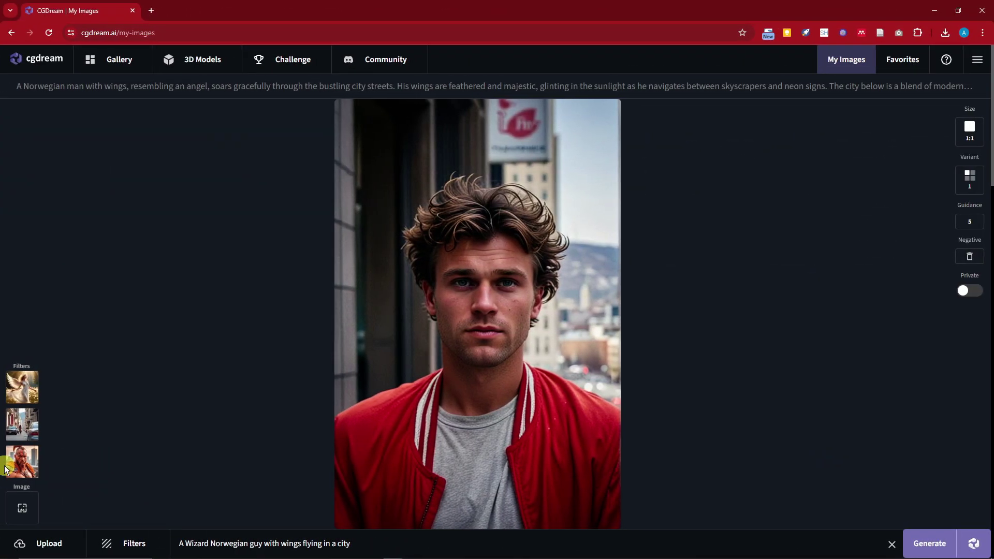
pyautogui.moveTo(562, 282)
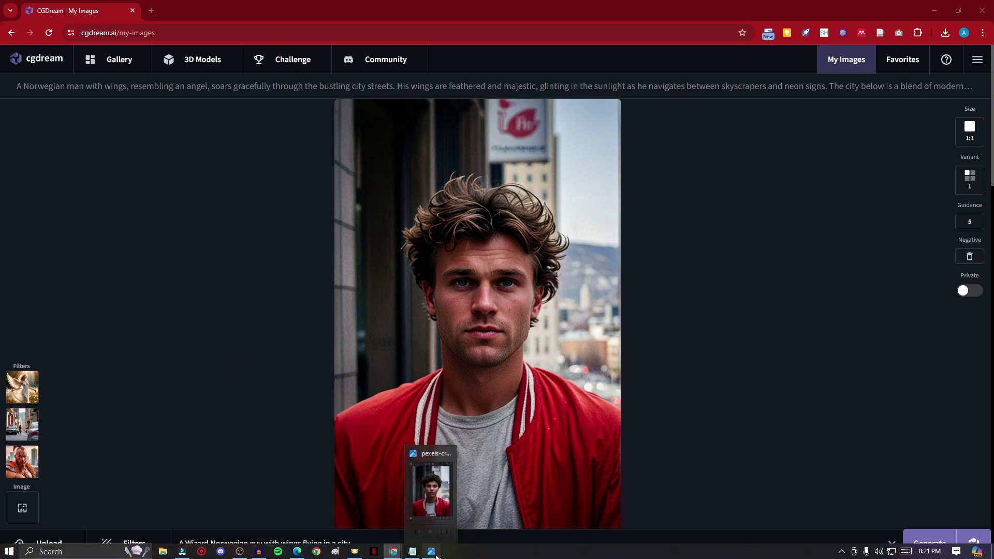
pyautogui.click(432, 552)
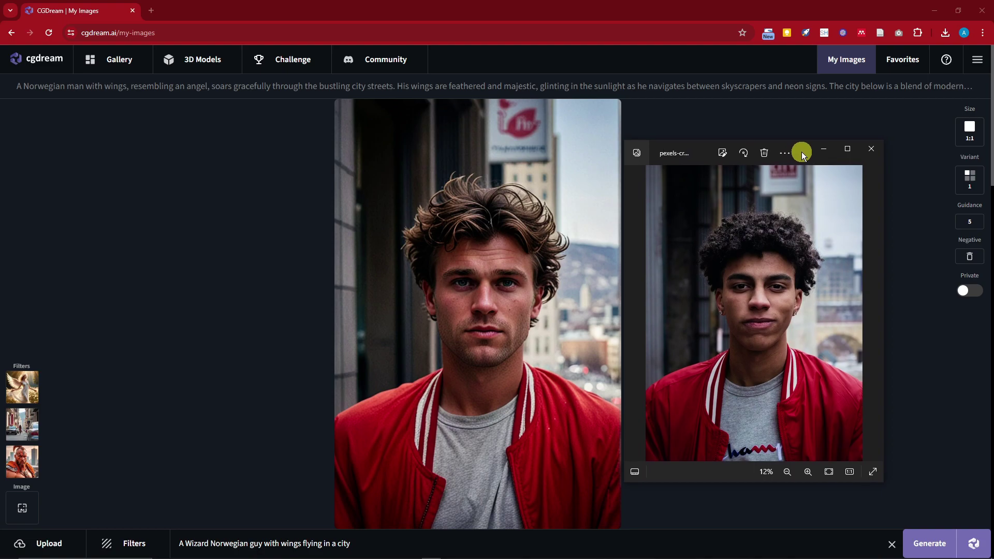
pyautogui.moveTo(802, 151); pyautogui.dragTo(798, 151)
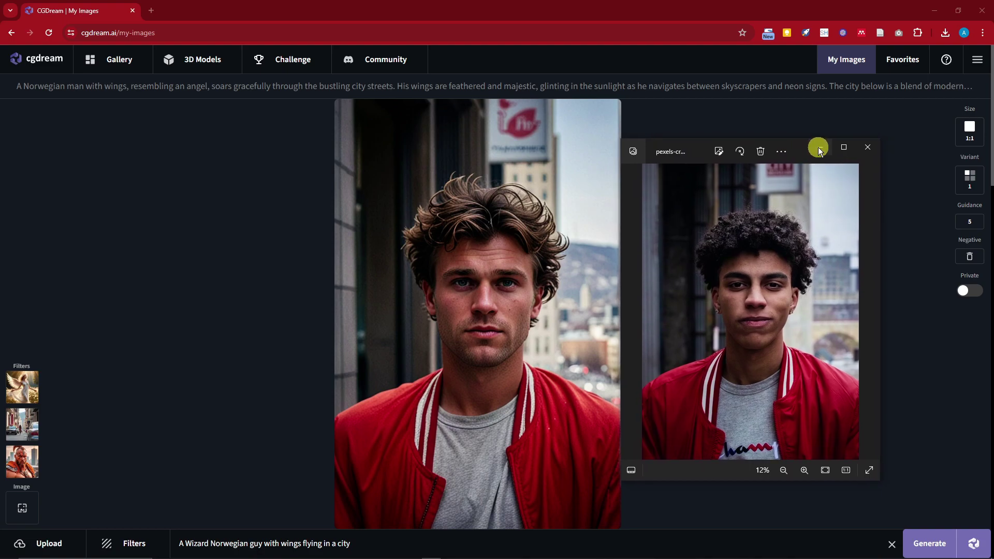
pyautogui.click(819, 149)
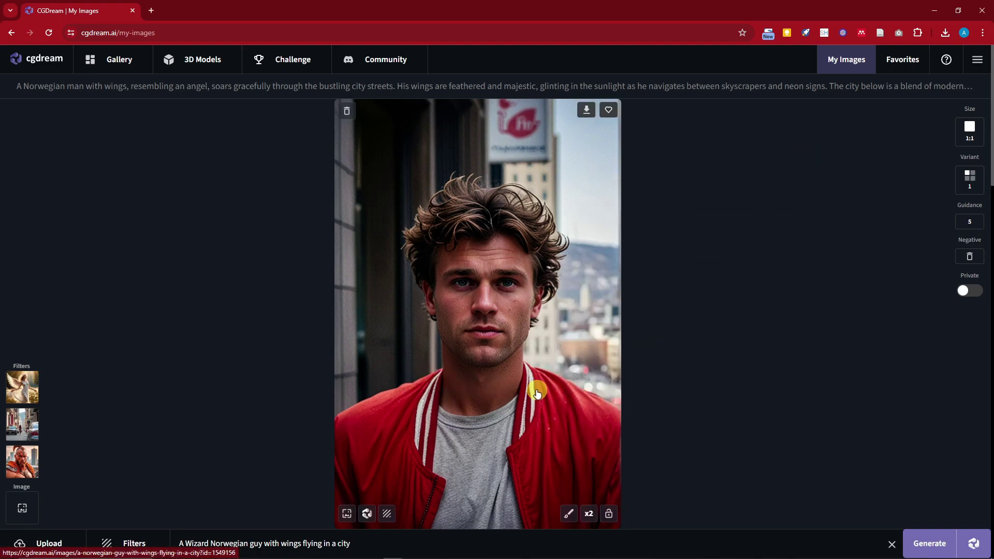
pyautogui.click(432, 552)
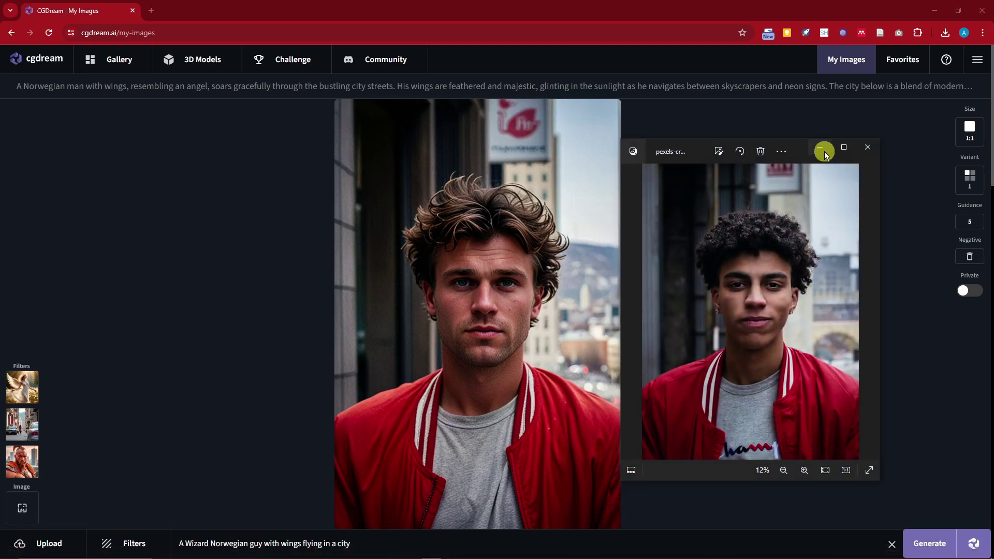
pyautogui.click(822, 150)
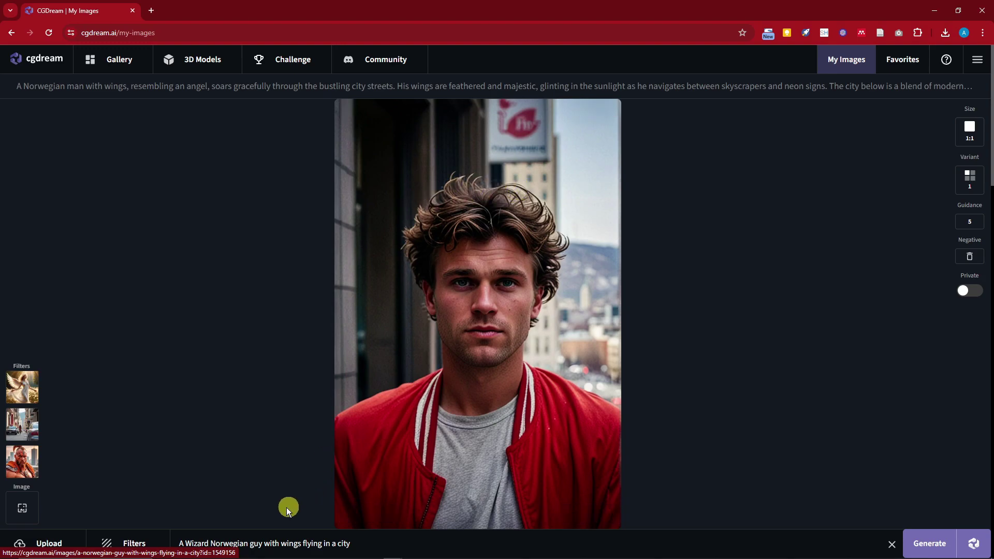
# Edit the prompt to read 'A Wizard with wings flying in a city'.
pyautogui.moveTo(210, 544); pyautogui.dragTo(271, 544)
pyautogui.press('BackSpace')
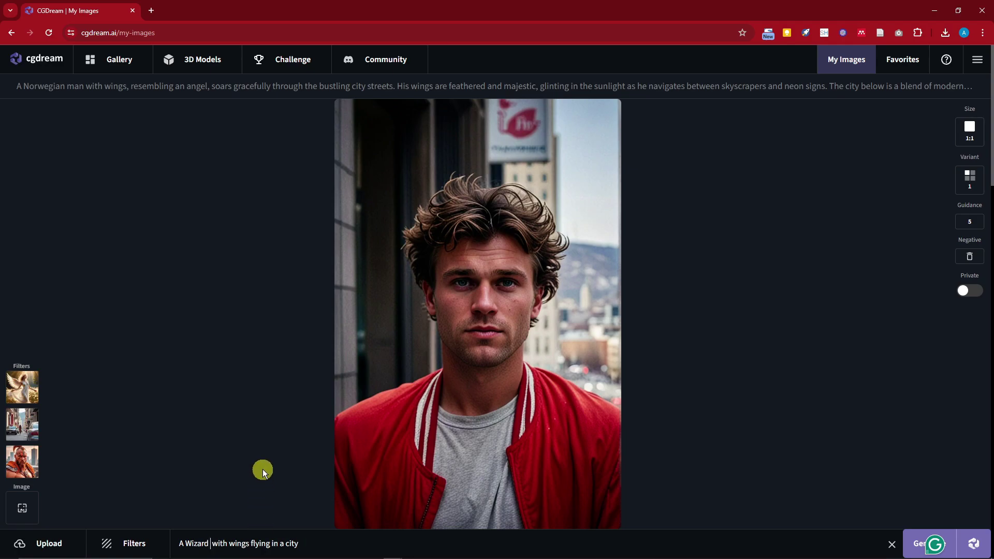
pyautogui.press('BackSpace')
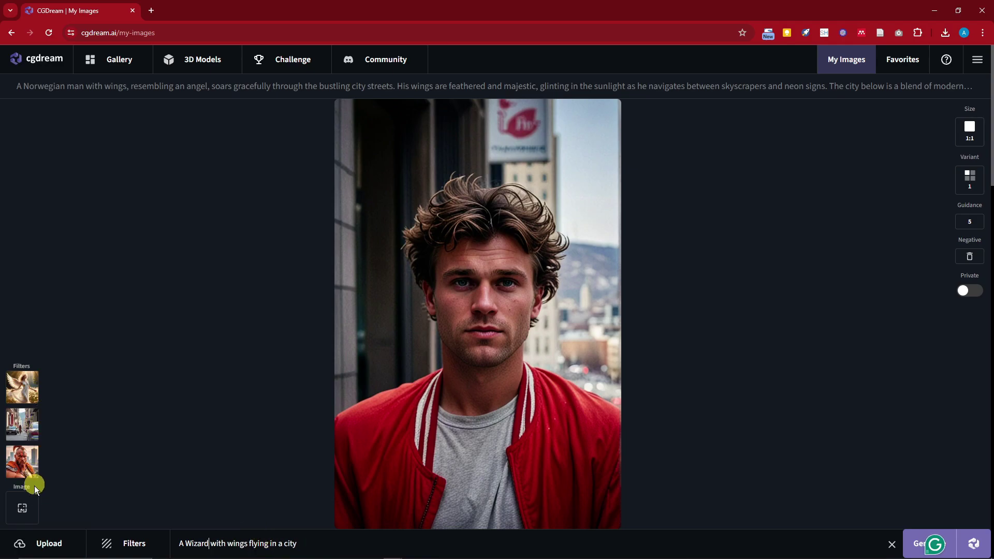
# Add the Wizard style filter and remove Angel and Barbarian, leaving Wizard and City Street.
pyautogui.click(126, 541)
pyautogui.scroll(-3, 570, 468)
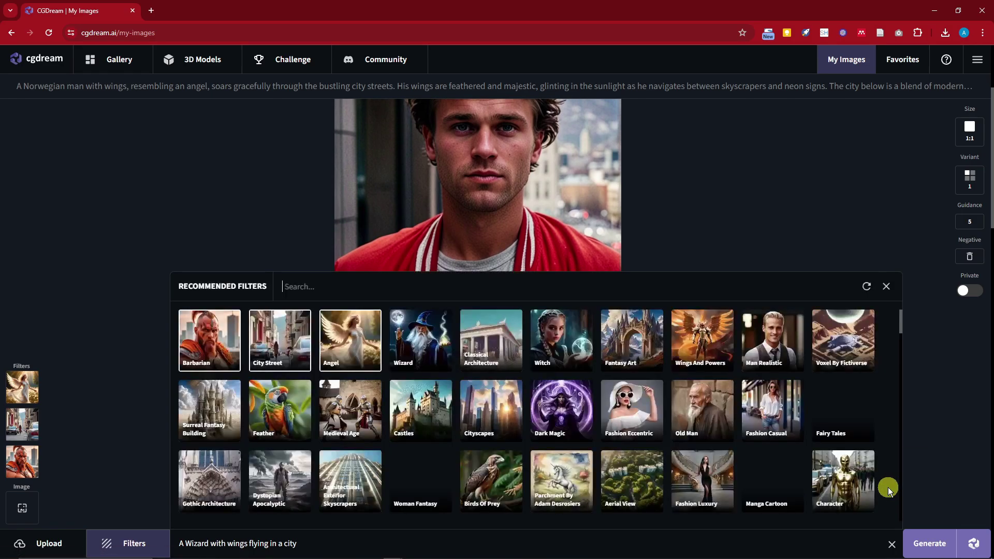
pyautogui.click(434, 343)
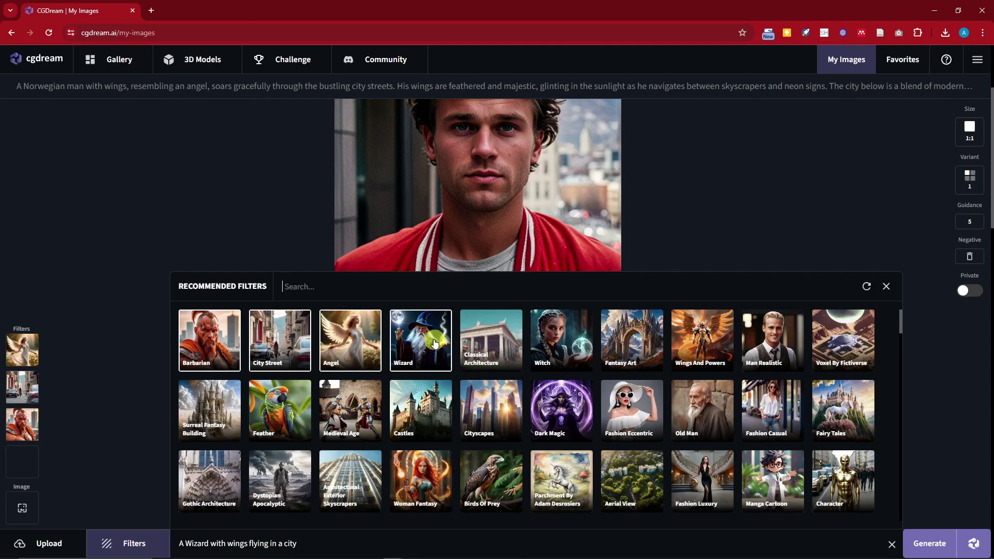
pyautogui.click(277, 345)
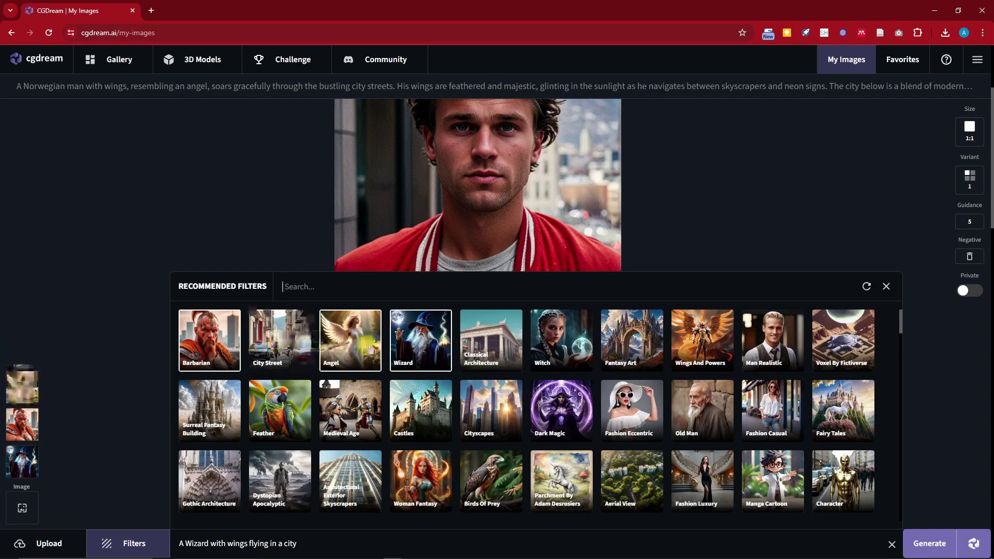
pyautogui.click(361, 352)
pyautogui.click(221, 343)
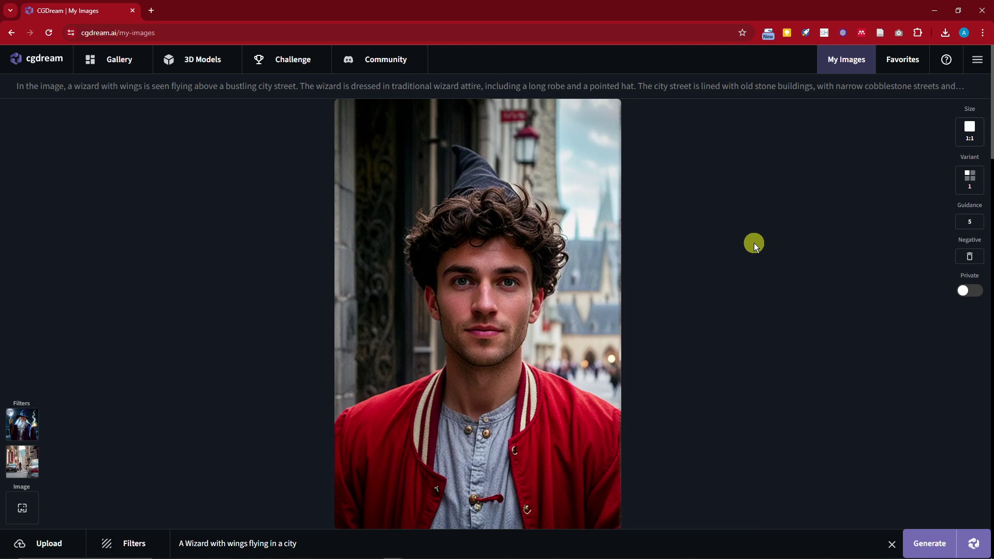
pyautogui.moveTo(488, 199)
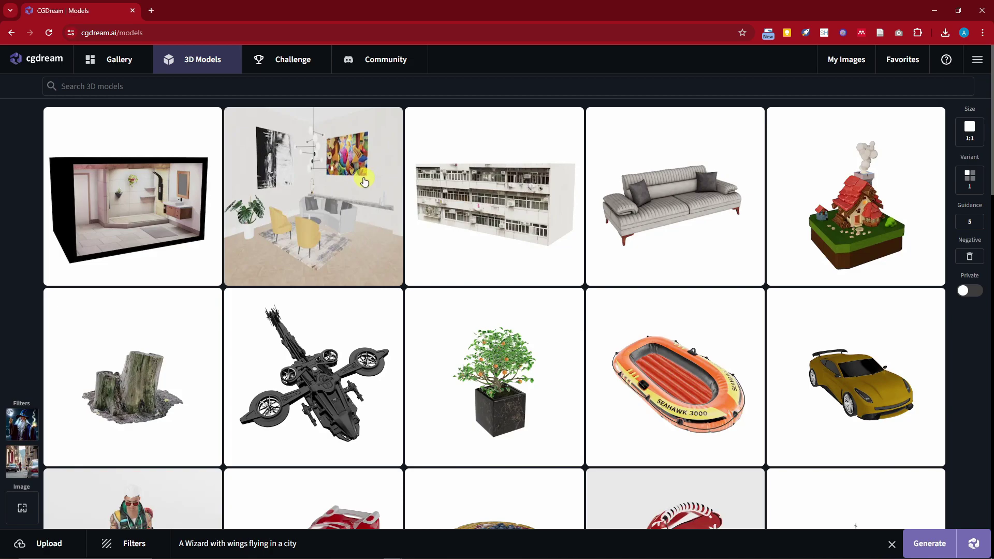
# Open the yellow 'Sport car - gta v' model and rotate it to a front three-quarter view.
pyautogui.scroll(-3, 495, 255)
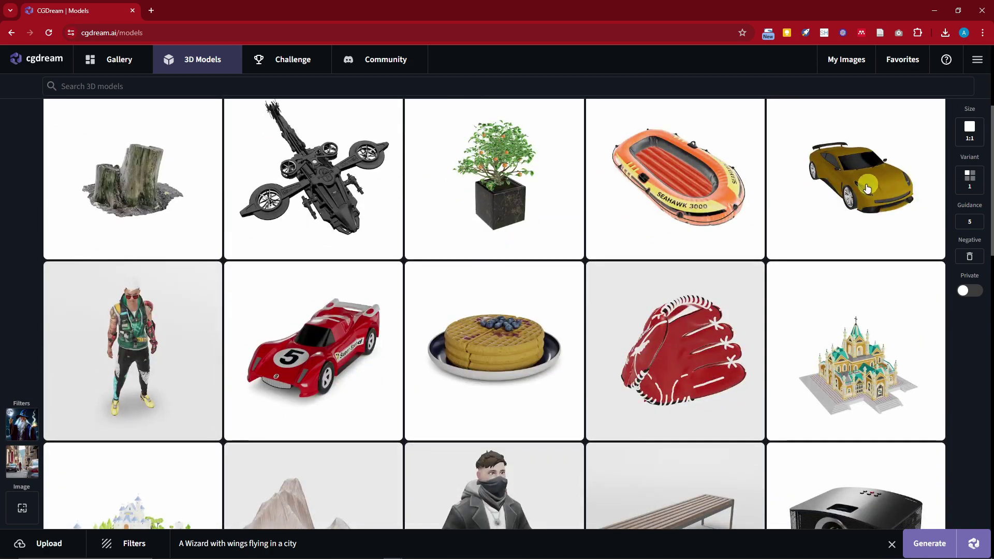
pyautogui.scroll(5, 315, 194)
pyautogui.scroll(-3, 466, 233)
pyautogui.scroll(3, 621, 259)
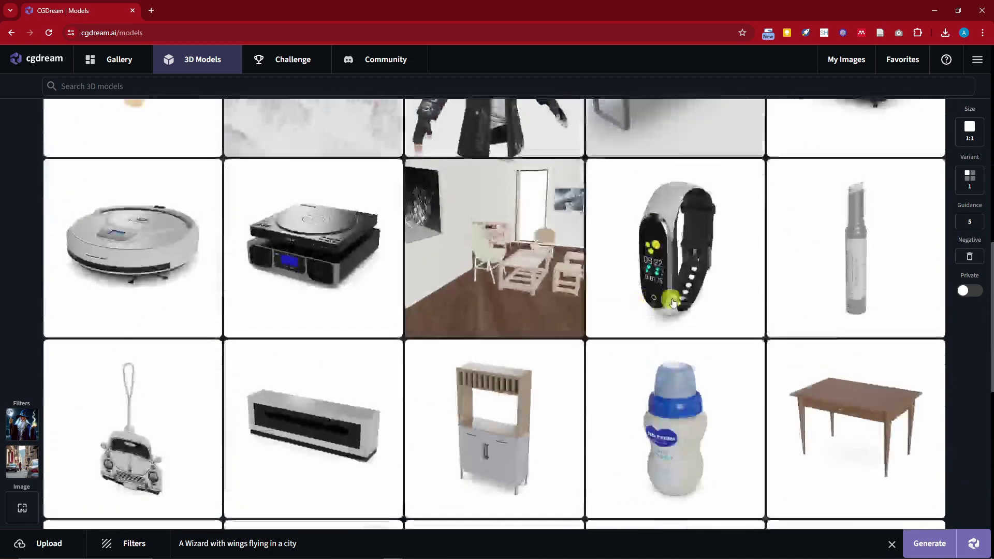
pyautogui.scroll(-5, 739, 293)
pyautogui.scroll(3, 738, 294)
pyautogui.click(854, 373)
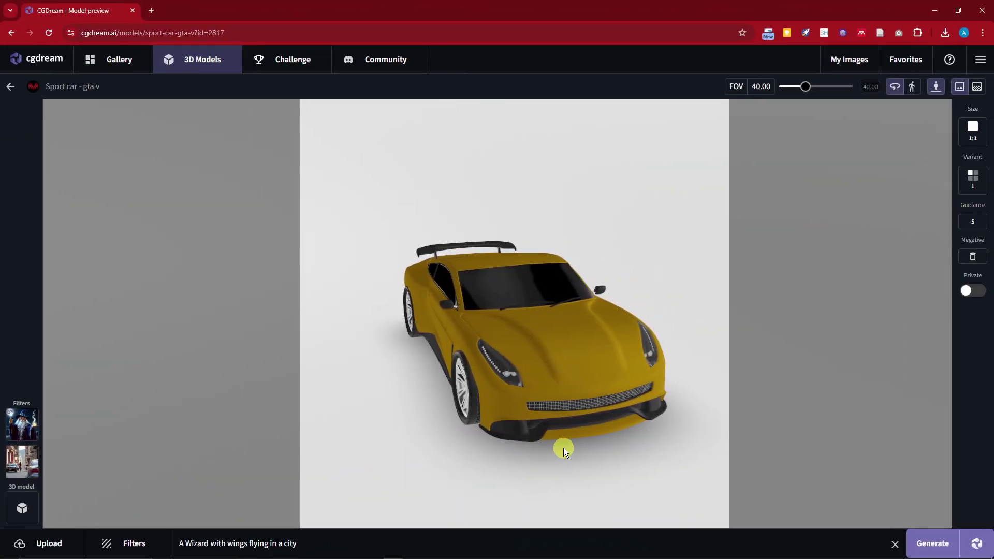
pyautogui.moveTo(564, 449); pyautogui.dragTo(381, 491)
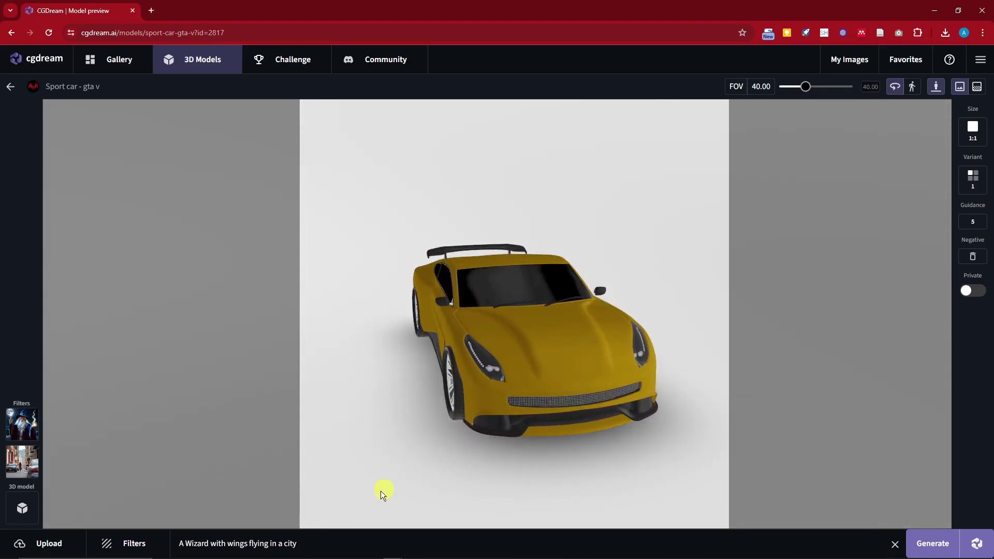
# Change the prompt to 'A futuristic car with flames' and switch filters to Sports Car, Sci-Fi Style, Car Racing.
pyautogui.moveTo(315, 541); pyautogui.dragTo(175, 533)
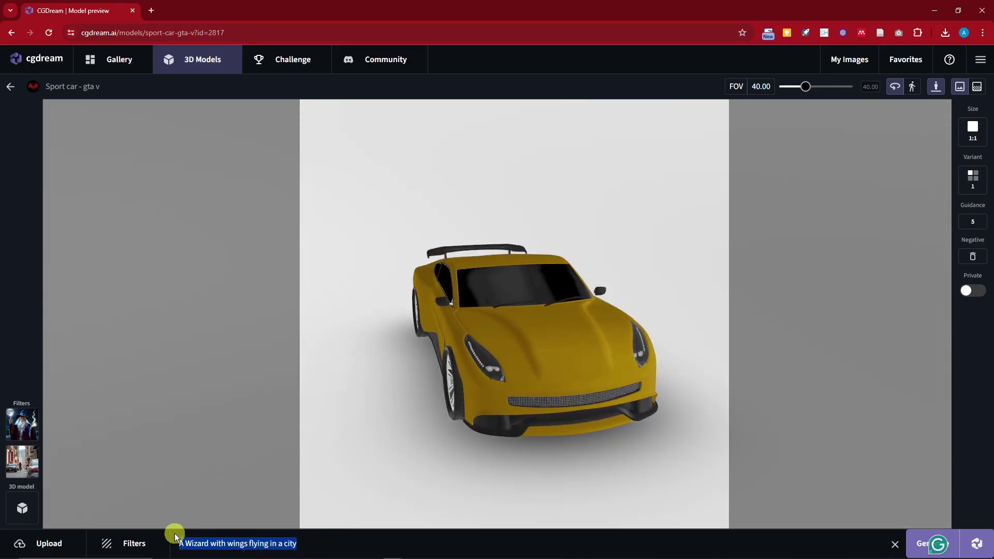
pyautogui.write('A futu')
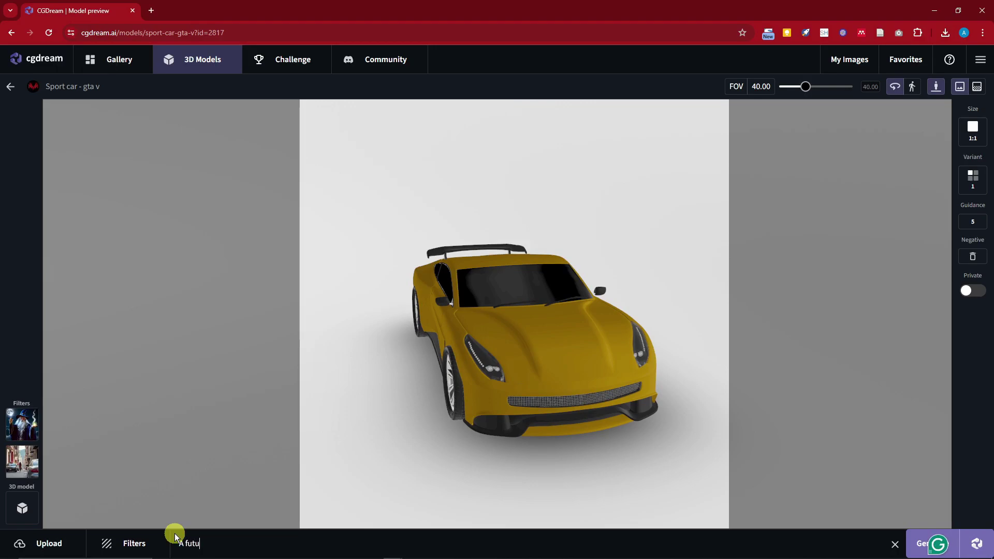
pyautogui.write('ristic car with flames')
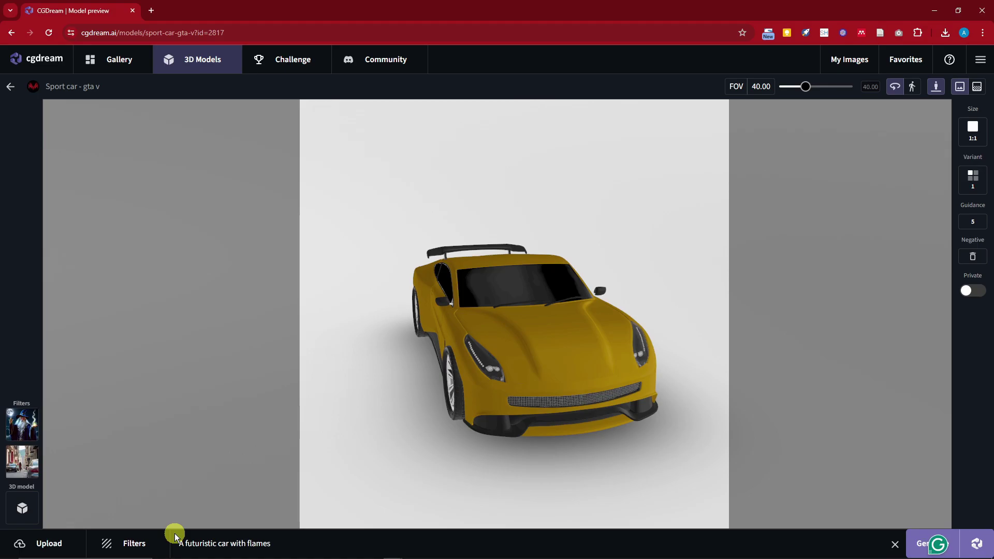
pyautogui.click(129, 541)
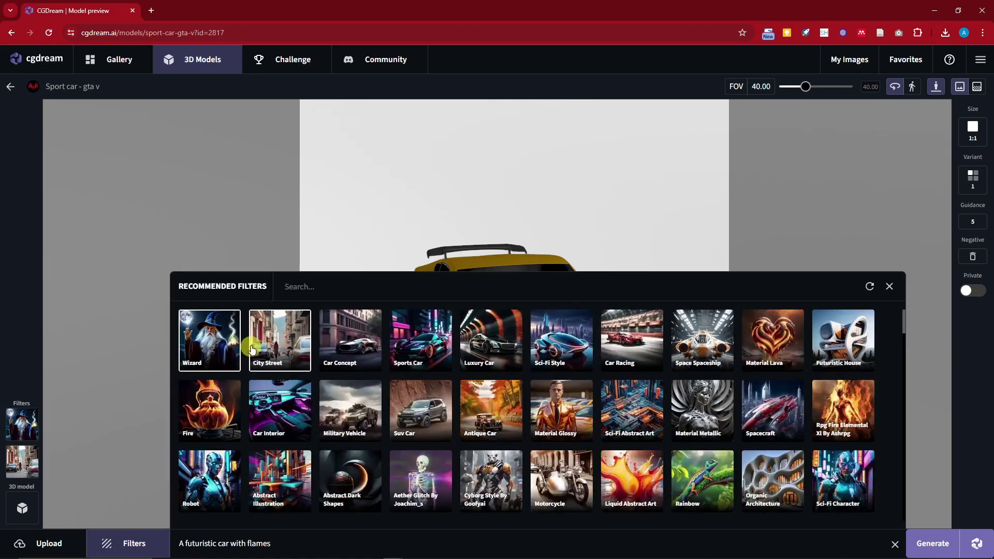
pyautogui.click(274, 340)
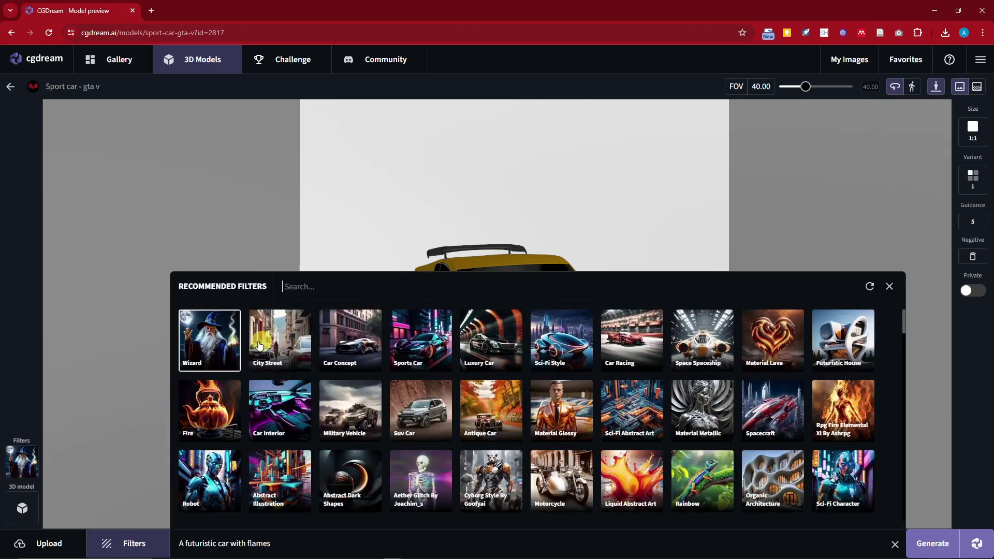
pyautogui.click(205, 343)
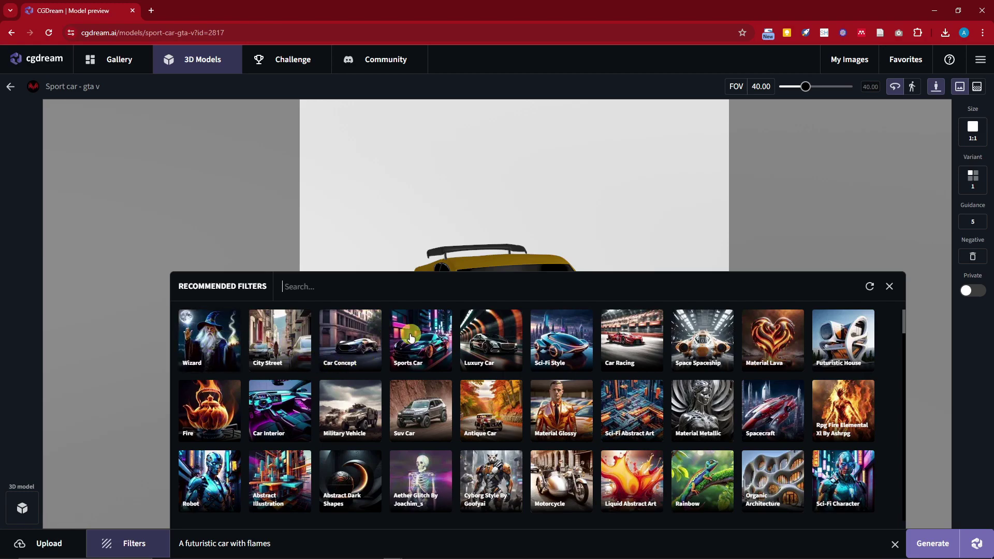
pyautogui.click(428, 346)
pyautogui.click(567, 345)
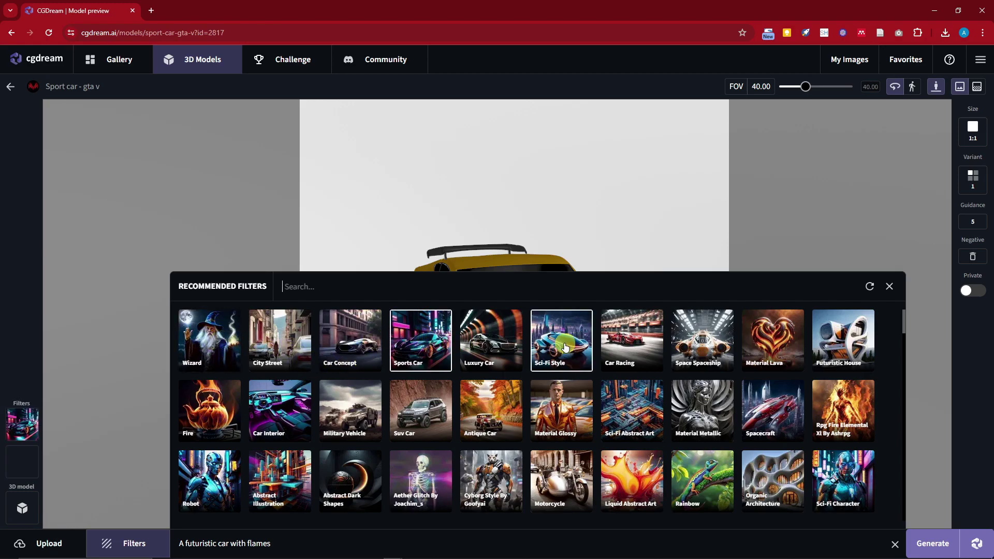
pyautogui.click(641, 343)
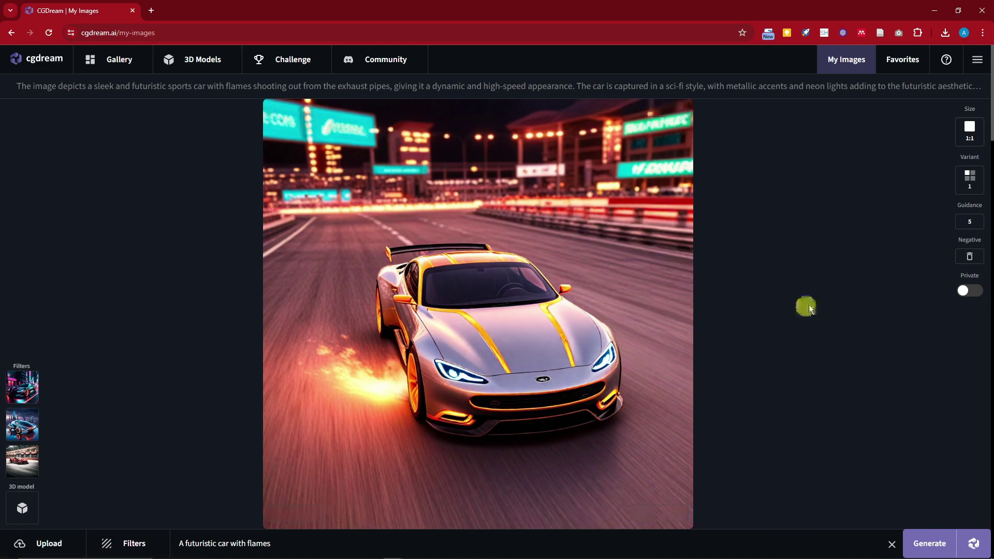
pyautogui.moveTo(658, 115)
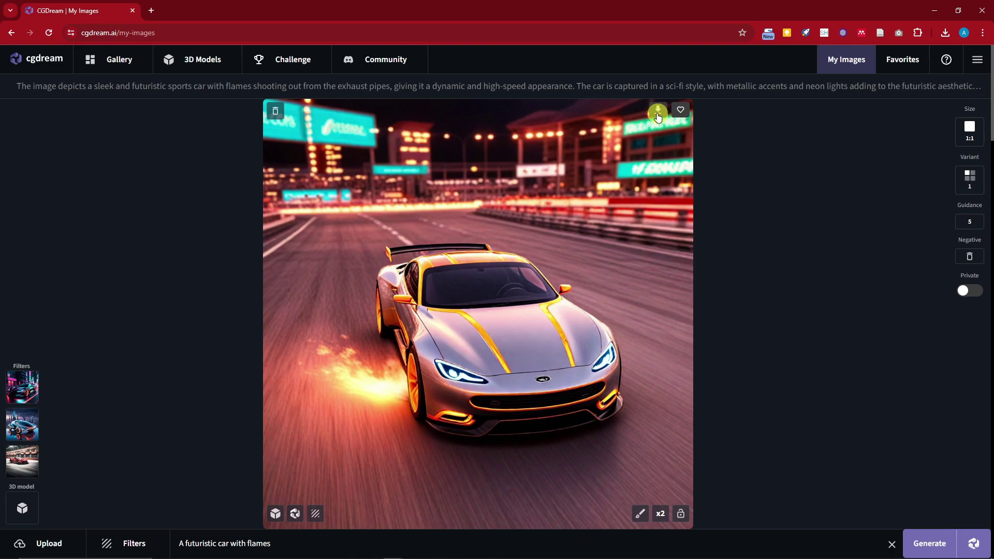